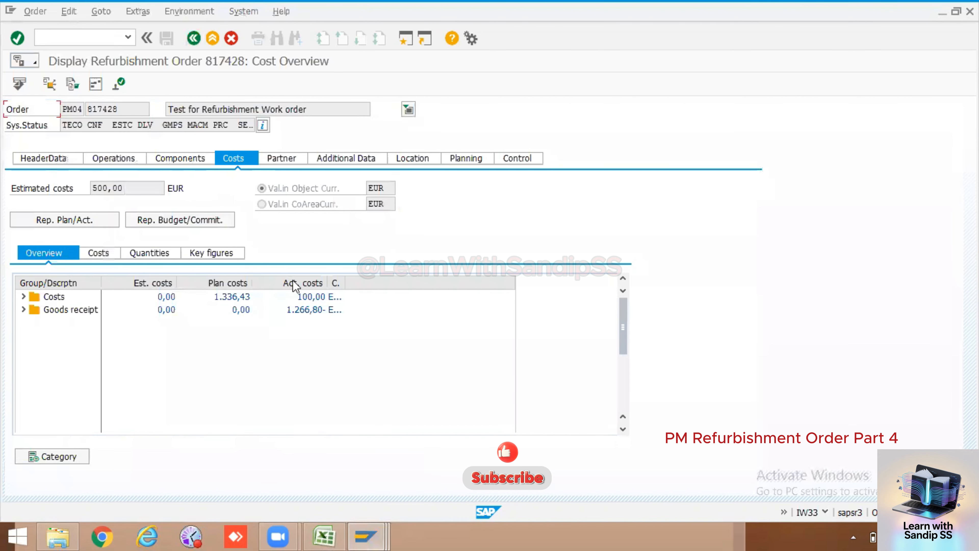
# Examine the refurbishment order's costs by value category, focusing on the actual costs of External Services and Spares
pyautogui.click(98, 253)
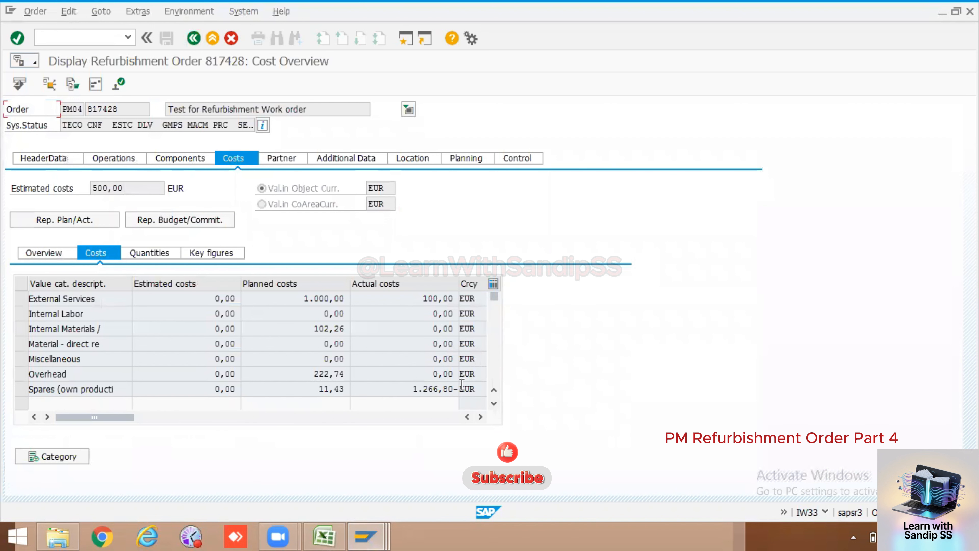
pyautogui.moveTo(408, 390); pyautogui.dragTo(462, 393)
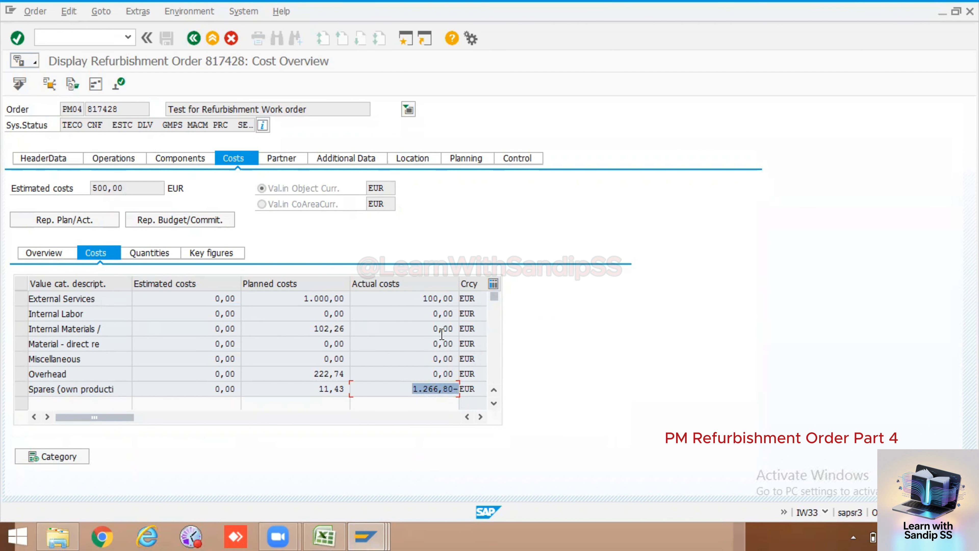
pyautogui.moveTo(422, 299); pyautogui.dragTo(464, 299)
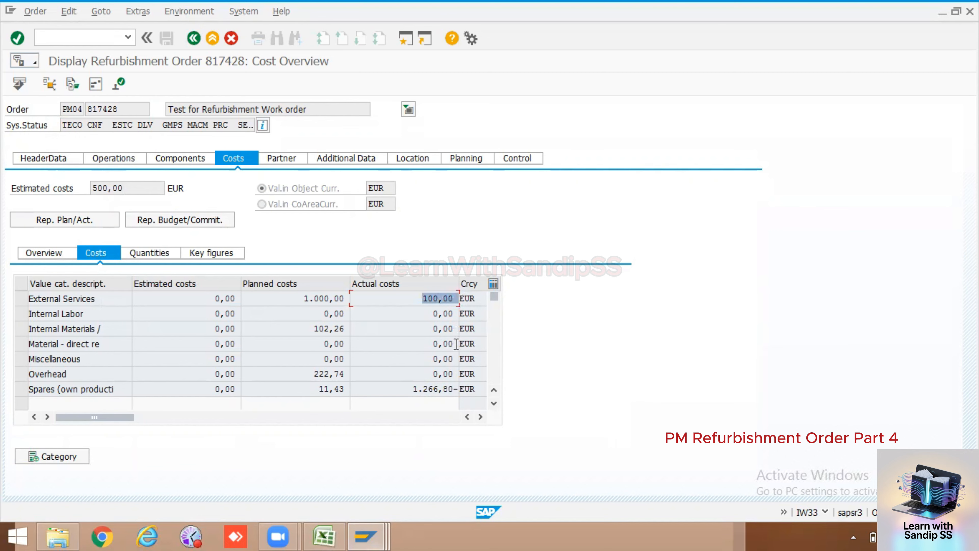
pyautogui.moveTo(407, 388); pyautogui.dragTo(448, 389)
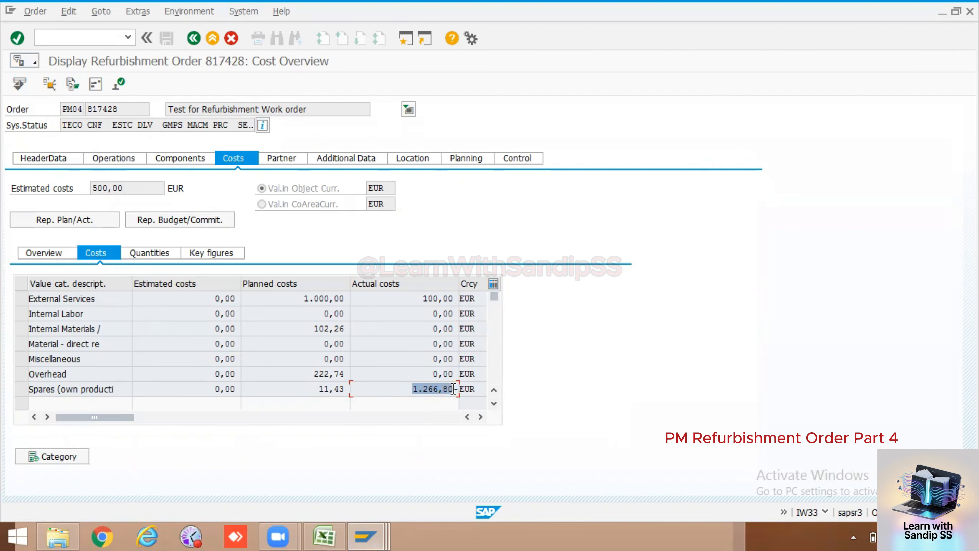
# Check the refurbished C2 valuation in cell F6 of the PM workbook in Excel and return to the order's costs in SAP
pyautogui.click(325, 535)
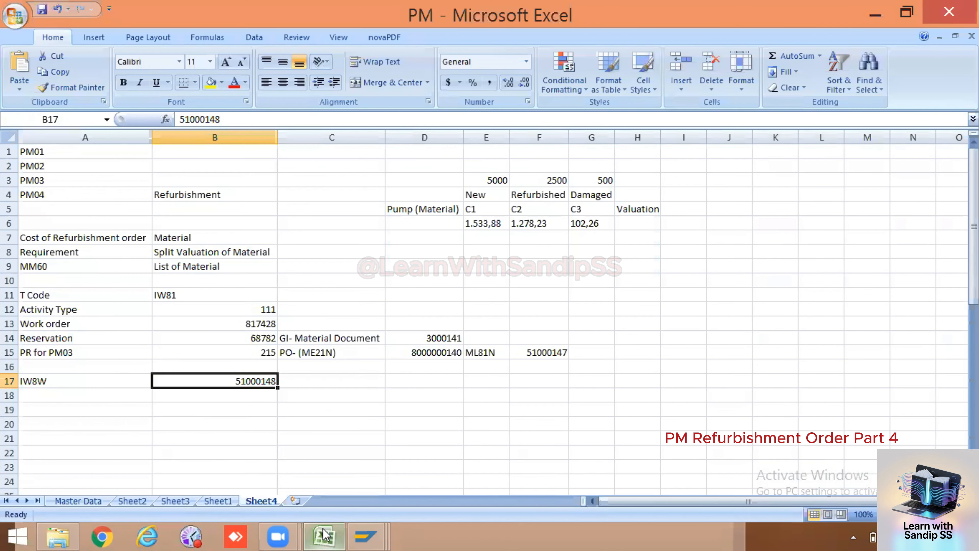
pyautogui.click(530, 231)
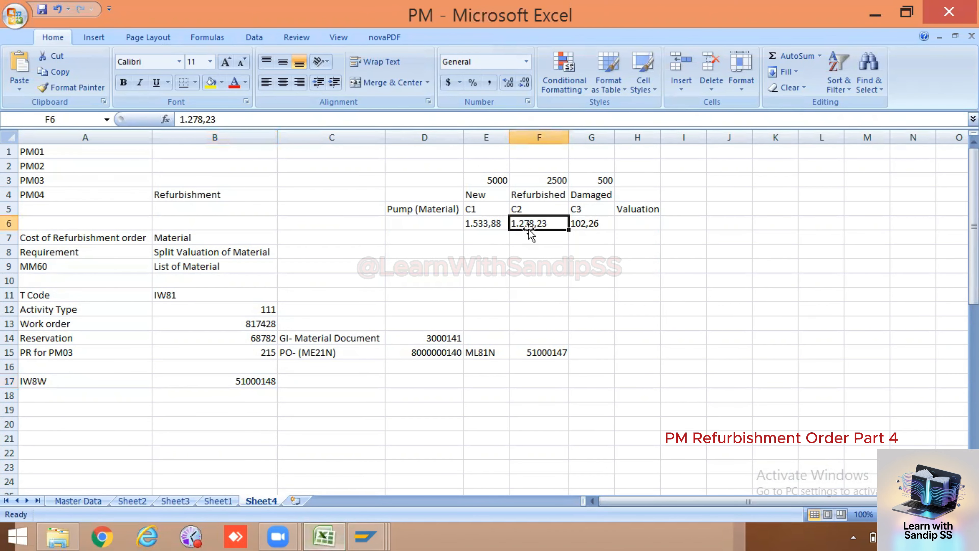
pyautogui.click(532, 253)
pyautogui.click(523, 220)
pyautogui.click(367, 536)
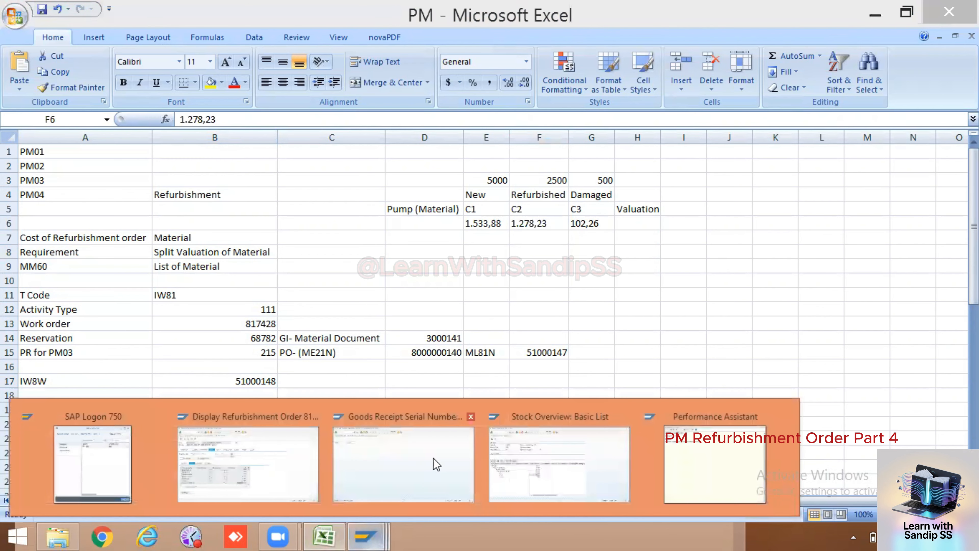
pyautogui.click(276, 478)
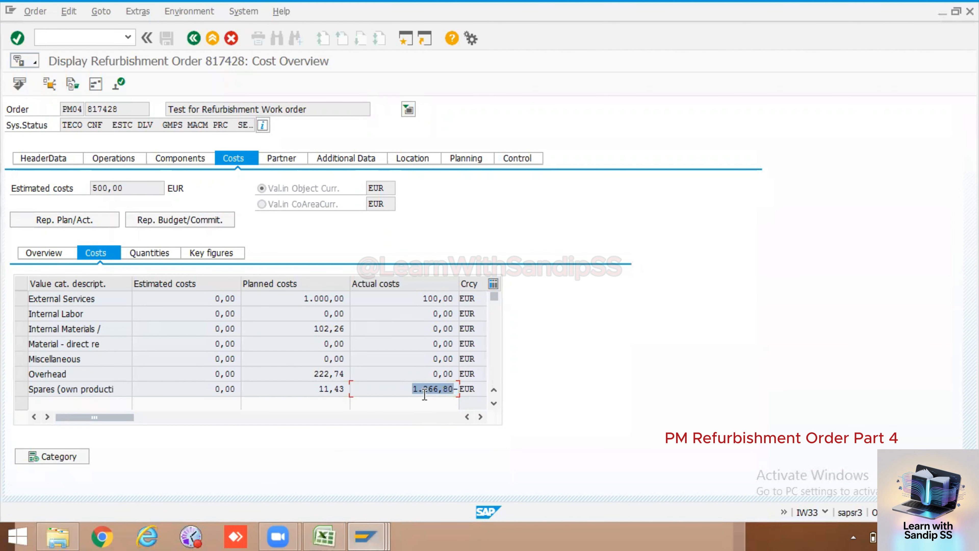
# Review the columns of the cost table and the Internal Labor and Internal Materials value categories
pyautogui.click(433, 417)
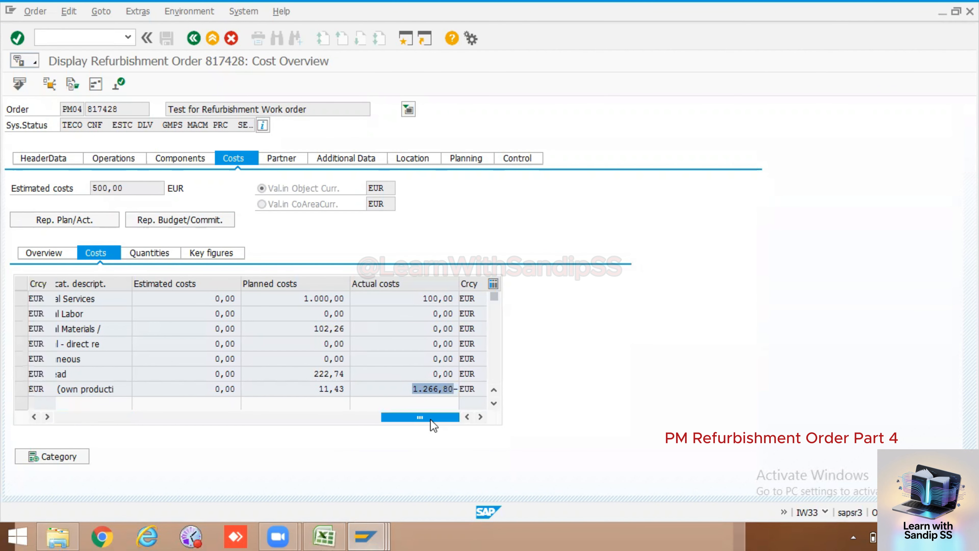
pyautogui.moveTo(346, 417); pyautogui.dragTo(81, 415)
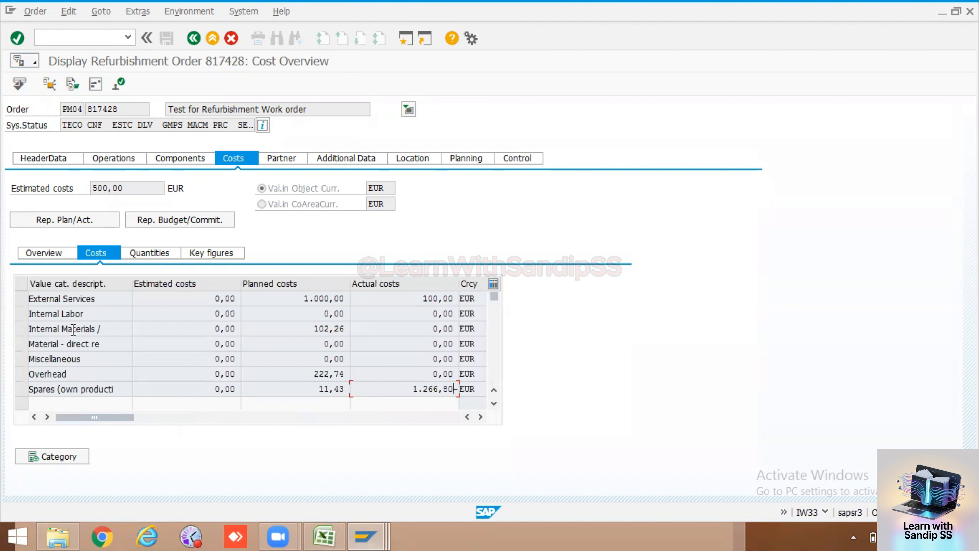
pyautogui.moveTo(99, 319); pyautogui.dragTo(22, 316)
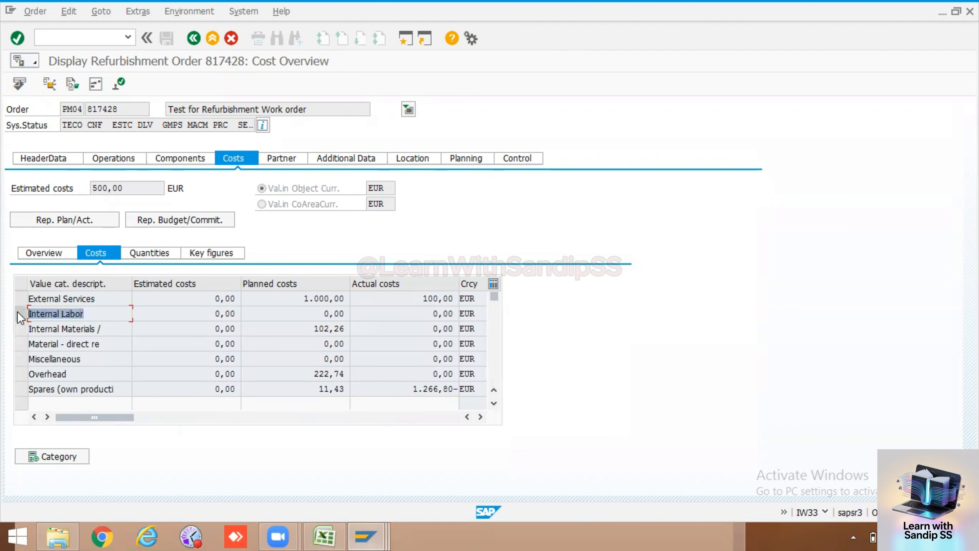
pyautogui.moveTo(109, 343); pyautogui.dragTo(27, 355)
pyautogui.moveTo(109, 330); pyautogui.dragTo(22, 329)
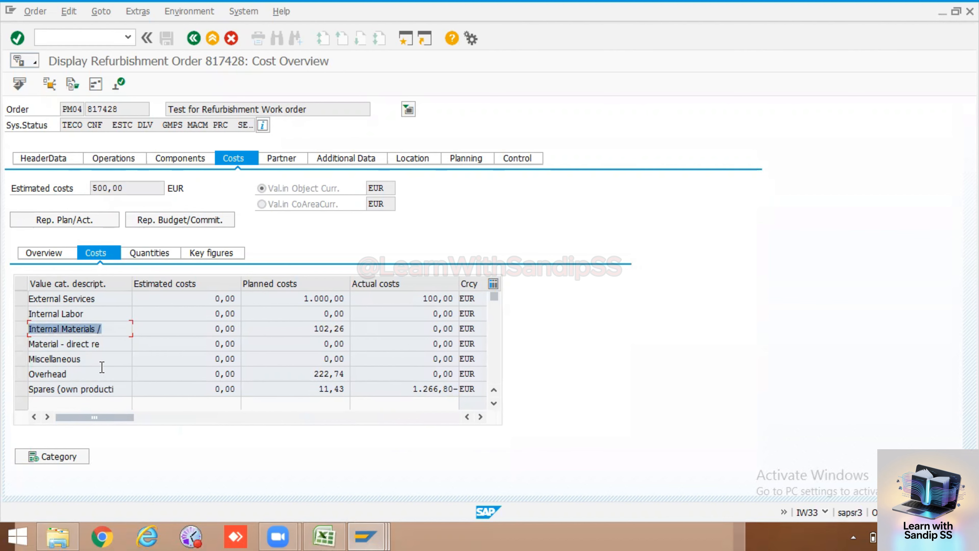
# Copy the refurbishment order's number, start transaction KGI2 with /nkgi2, and set the controlling area to 1000
pyautogui.click(102, 36)
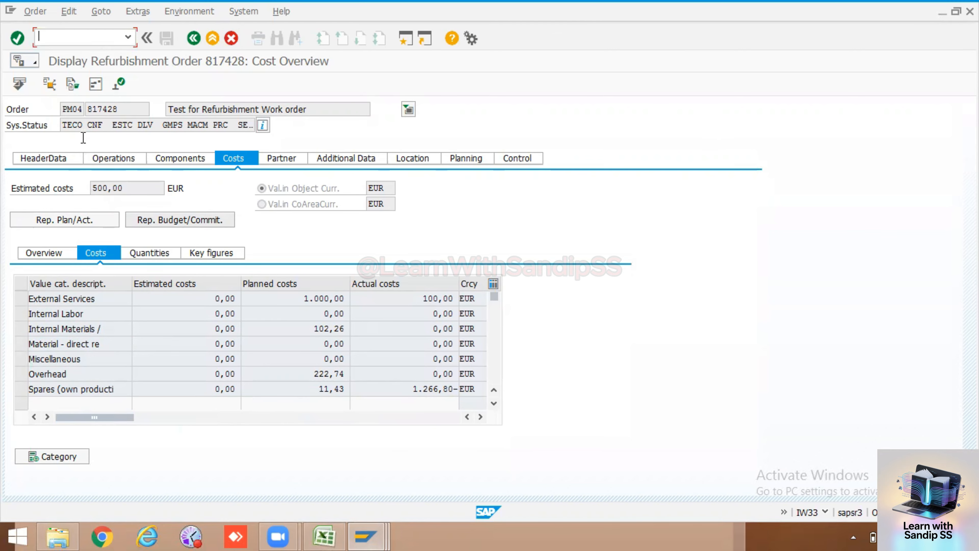
pyautogui.moveTo(123, 111); pyautogui.dragTo(68, 113)
pyautogui.hotkey('ctrl', 'c')
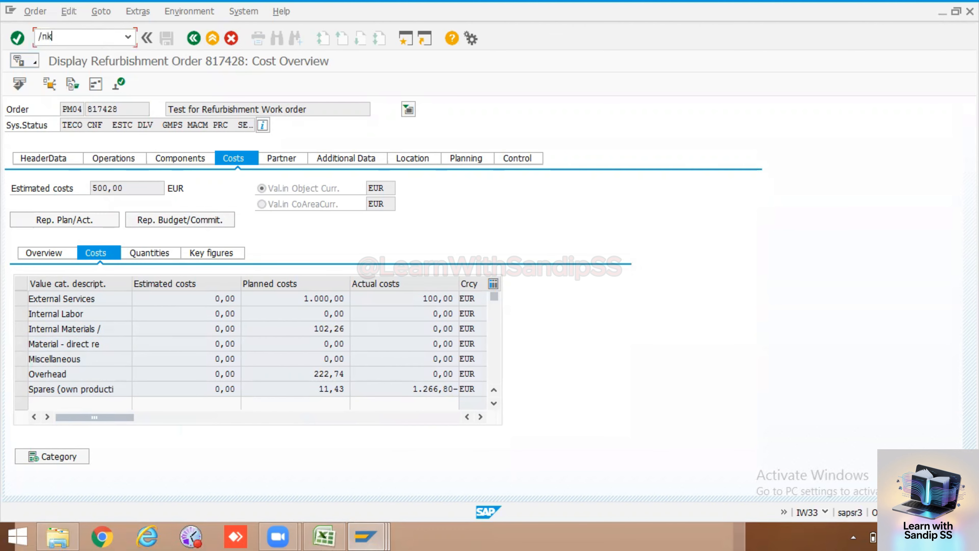
pyautogui.write('/nkg')
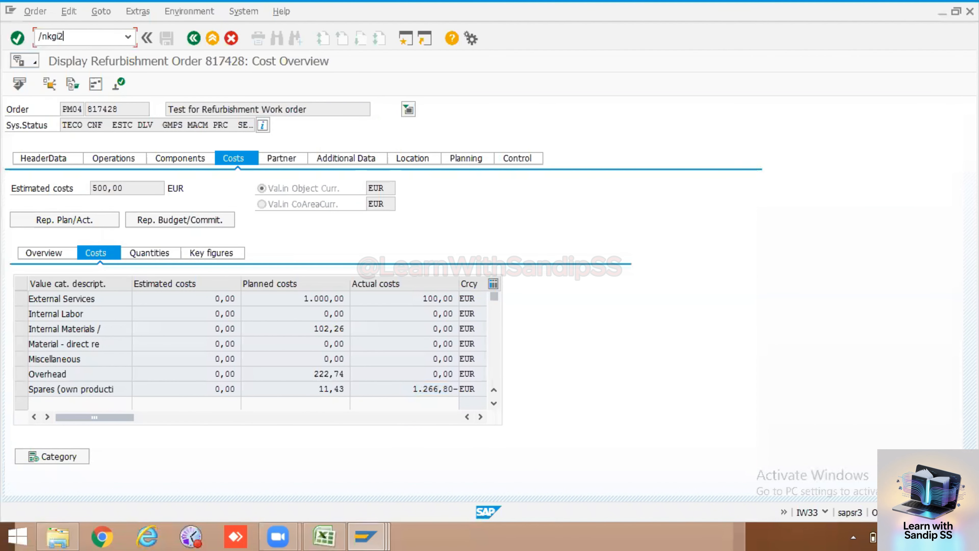
pyautogui.write('i2')
pyautogui.press('Return')
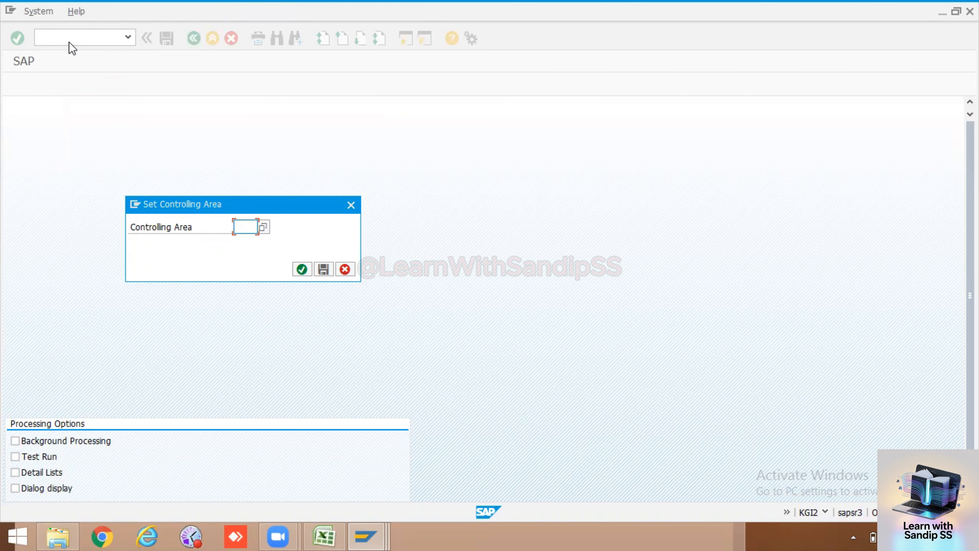
pyautogui.click(248, 222)
pyautogui.click(245, 236)
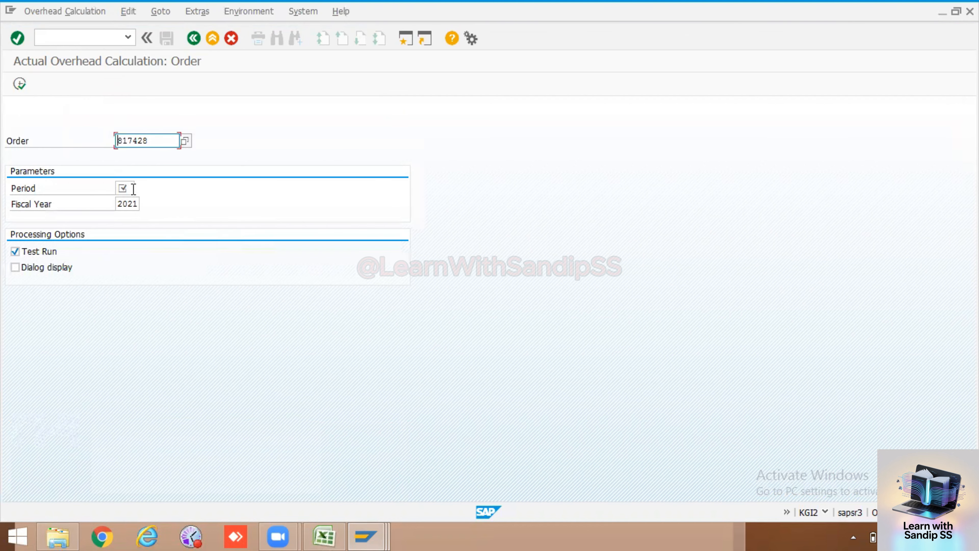
# Run the order's actual overhead calculation for period 5 of fiscal year 2021 with Test Run turned off
pyautogui.click(133, 188)
pyautogui.write('5')
pyautogui.click(15, 251)
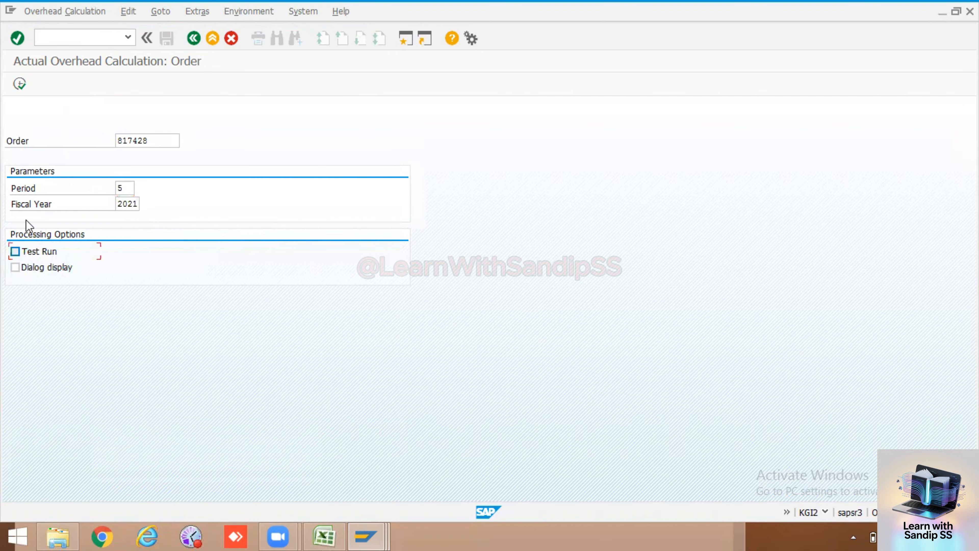
pyautogui.click(19, 83)
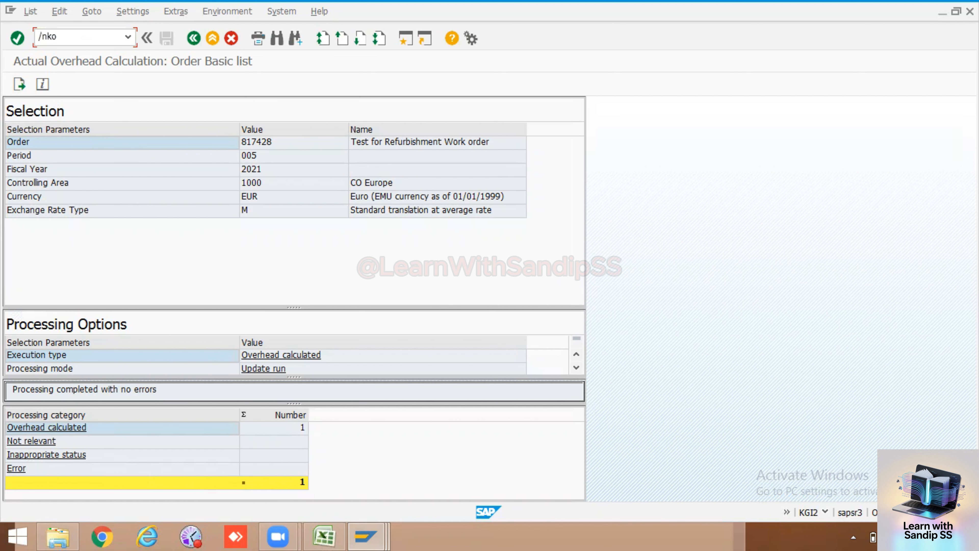
# Start transaction KO88 and execute the order's actual settlement with Test Run turned off
pyautogui.press('Return')
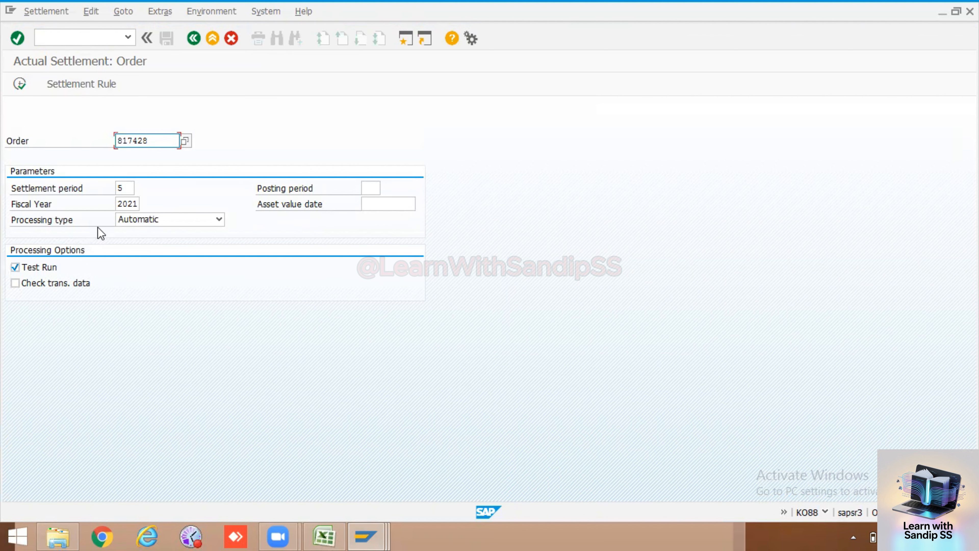
pyautogui.click(31, 270)
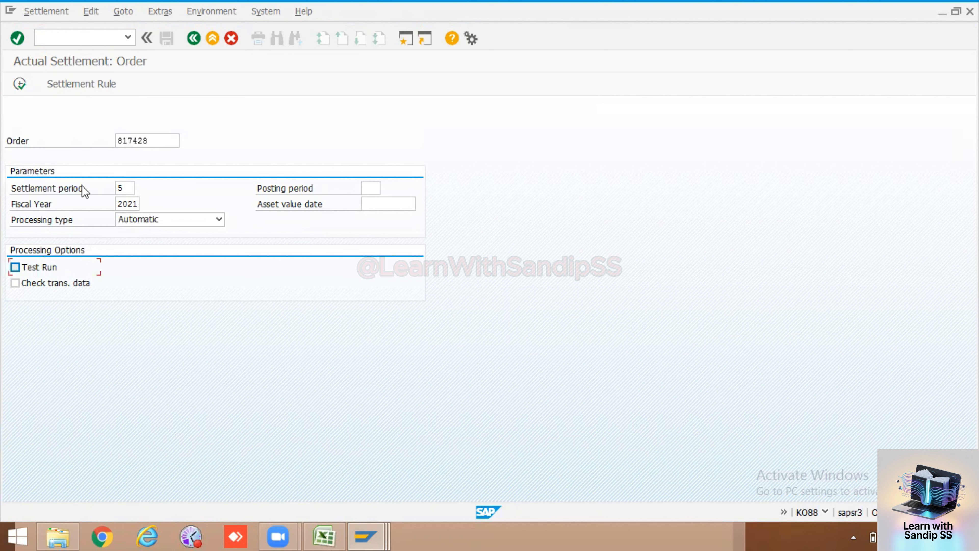
pyautogui.click(19, 84)
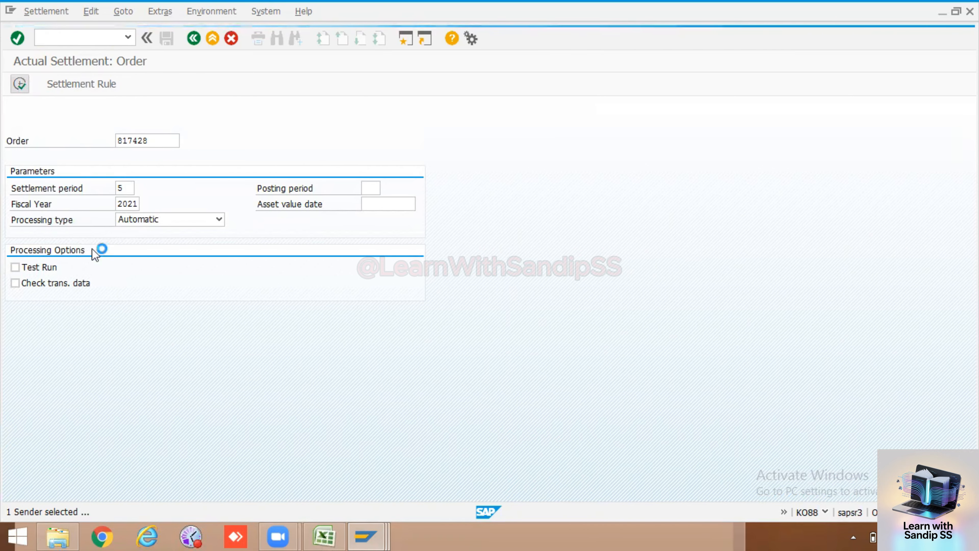
# Look at the PM workbook in Excel and switch to the SAP goods receipt session for the refurbishment order
pyautogui.moveTo(324, 536)
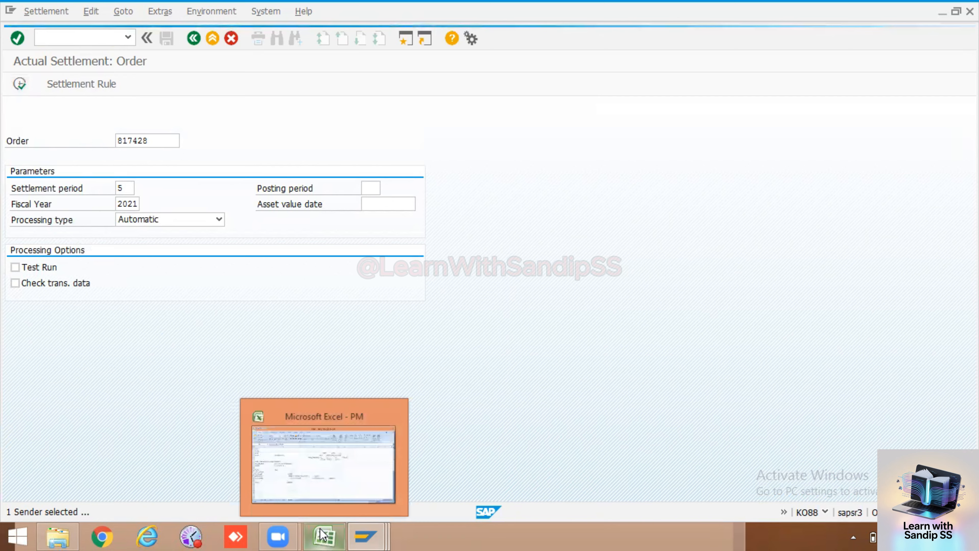
pyautogui.click(333, 465)
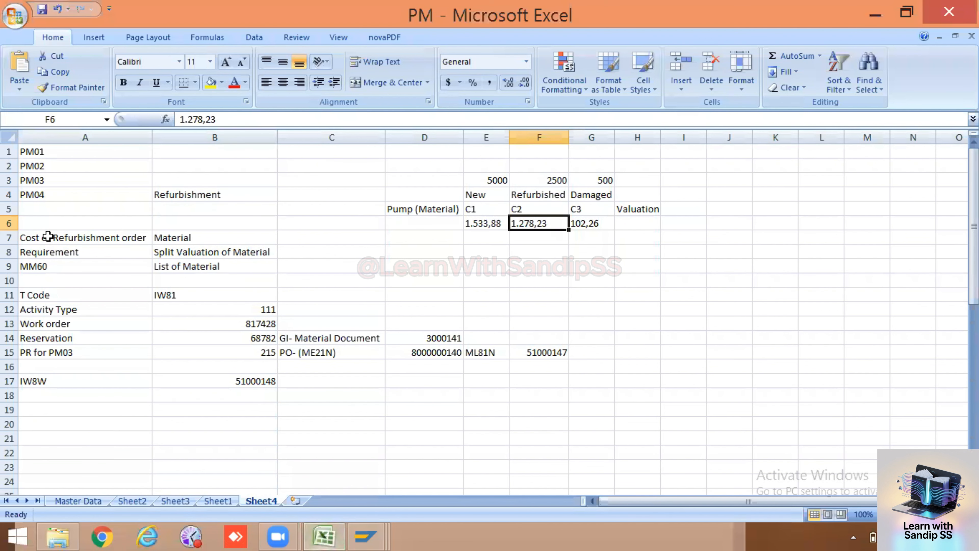
pyautogui.click(366, 536)
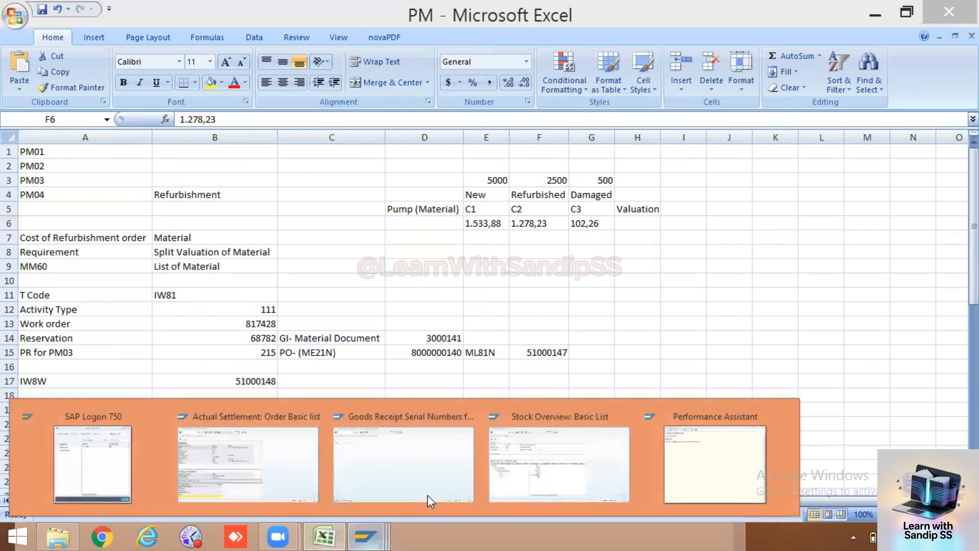
pyautogui.click(464, 479)
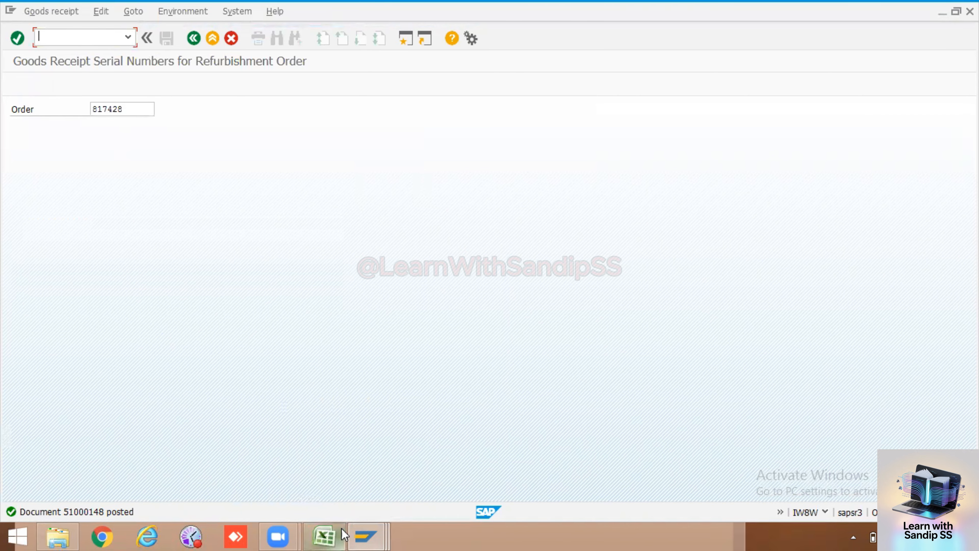
# Bring up the Performance Assistant window about the posted document and close it
pyautogui.click(365, 536)
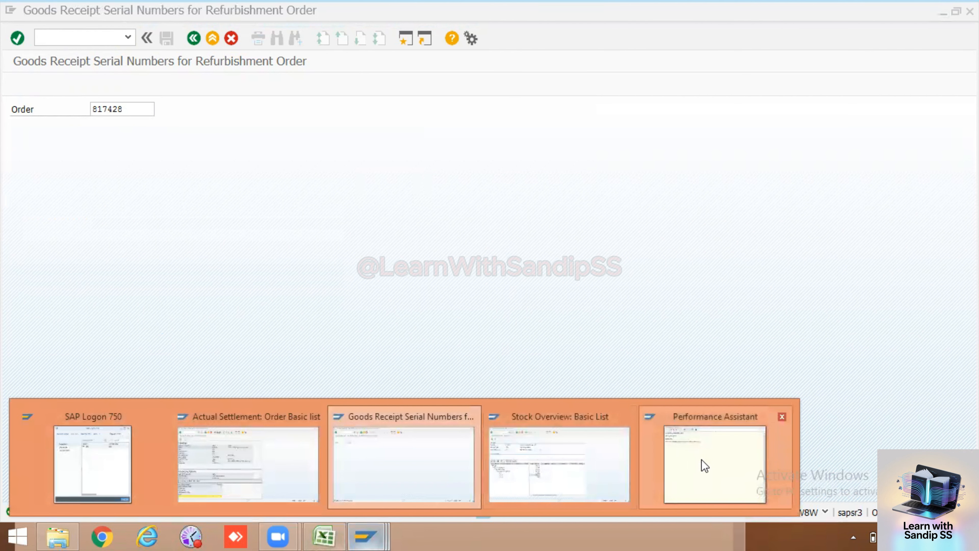
pyautogui.click(705, 466)
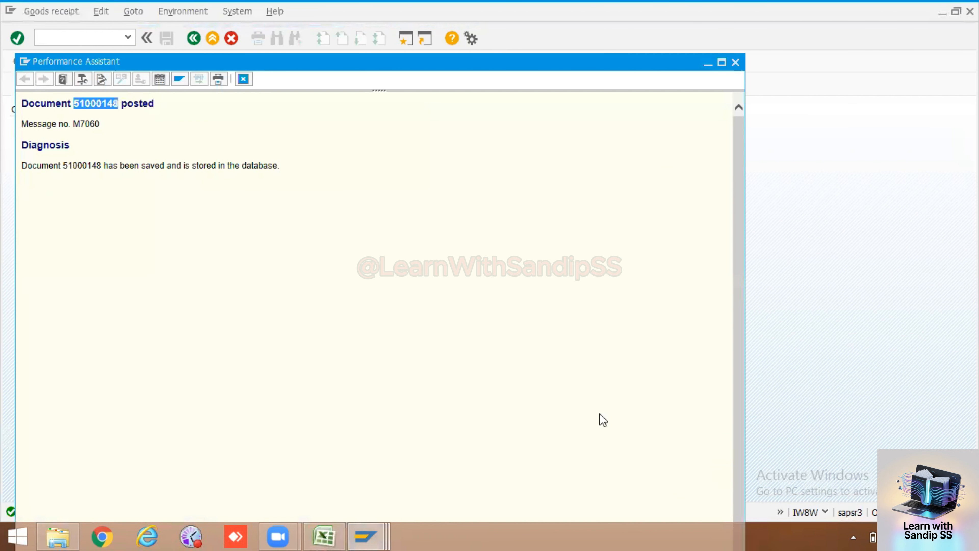
pyautogui.click(736, 63)
# Switch to the Stock Overview session and leave the transaction back to SAP Easy Access
pyautogui.click(368, 534)
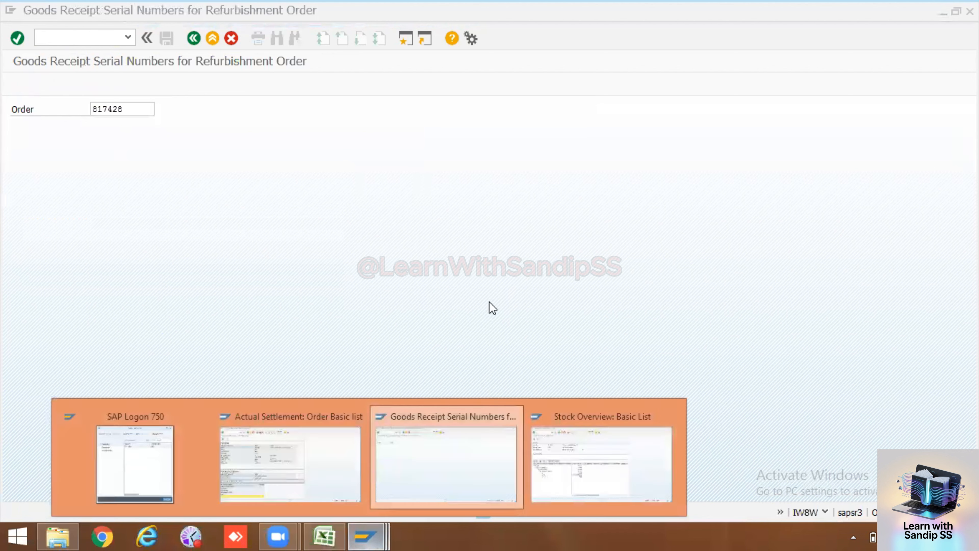
pyautogui.click(384, 478)
pyautogui.moveTo(372, 528)
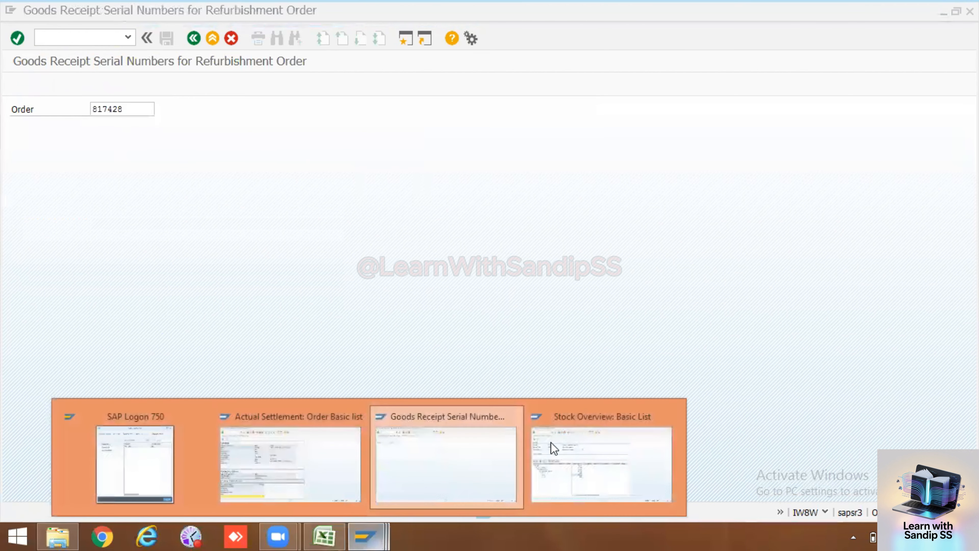
pyautogui.click(572, 448)
pyautogui.click(194, 38)
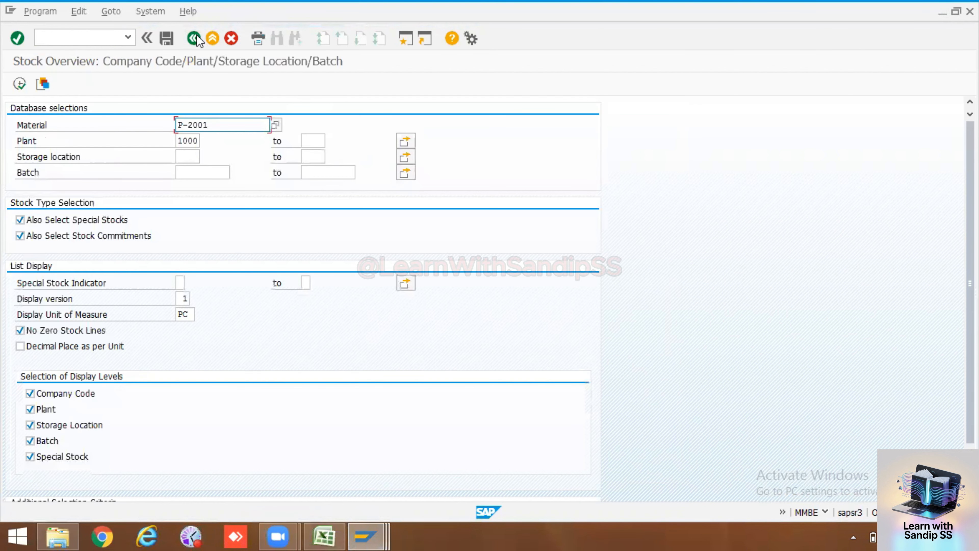
pyautogui.click(194, 38)
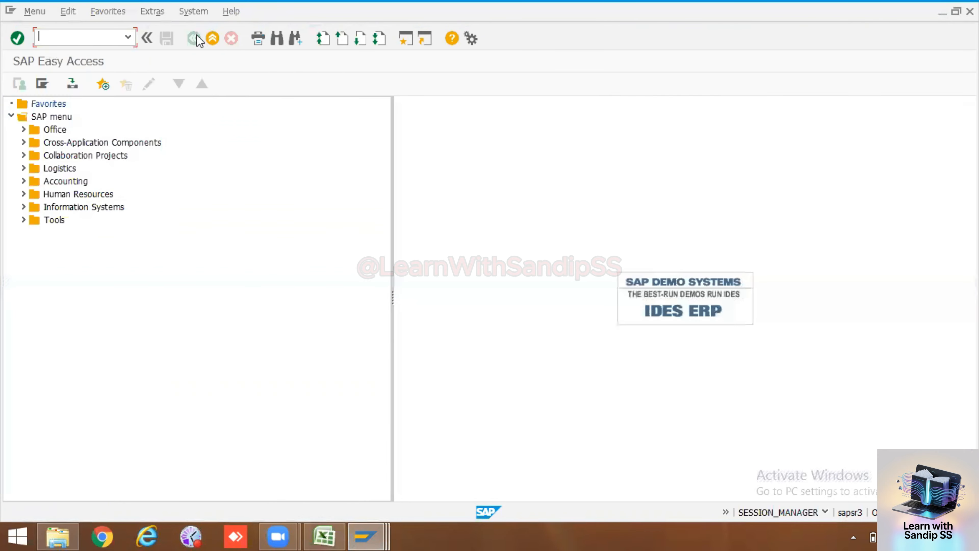
# In the goods receipt session, display the refurbishment order using transaction /niw33
pyautogui.moveTo(364, 534)
pyautogui.click(447, 455)
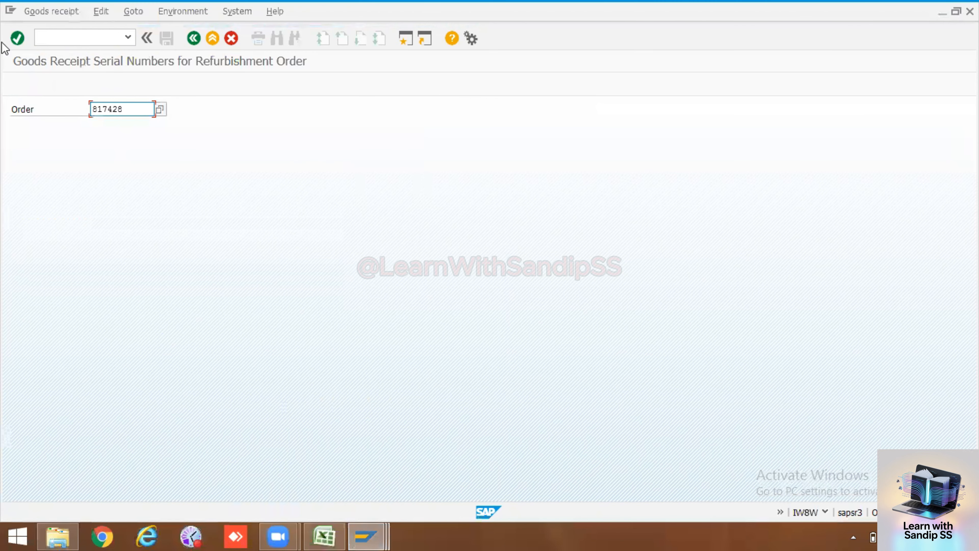
pyautogui.click(91, 34)
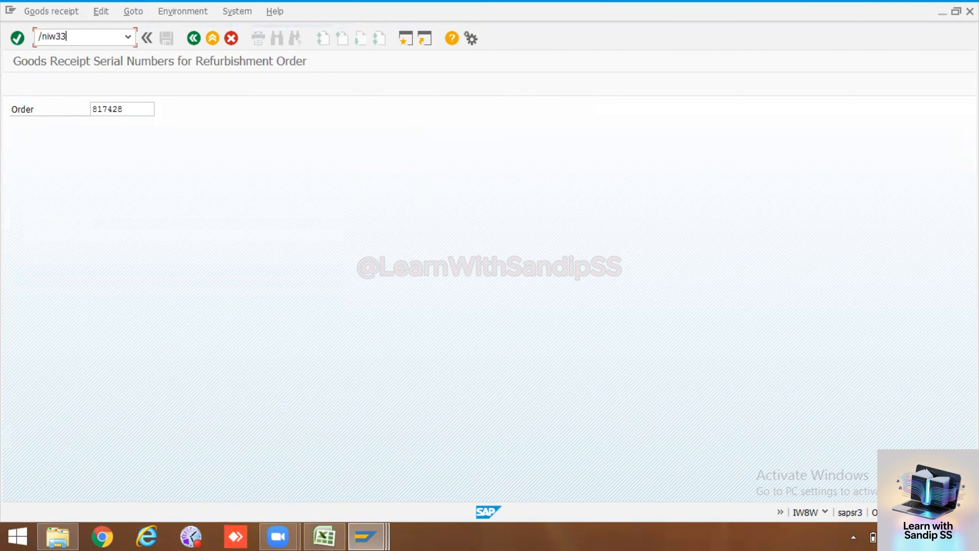
pyautogui.press('Return')
pyautogui.press('Return')
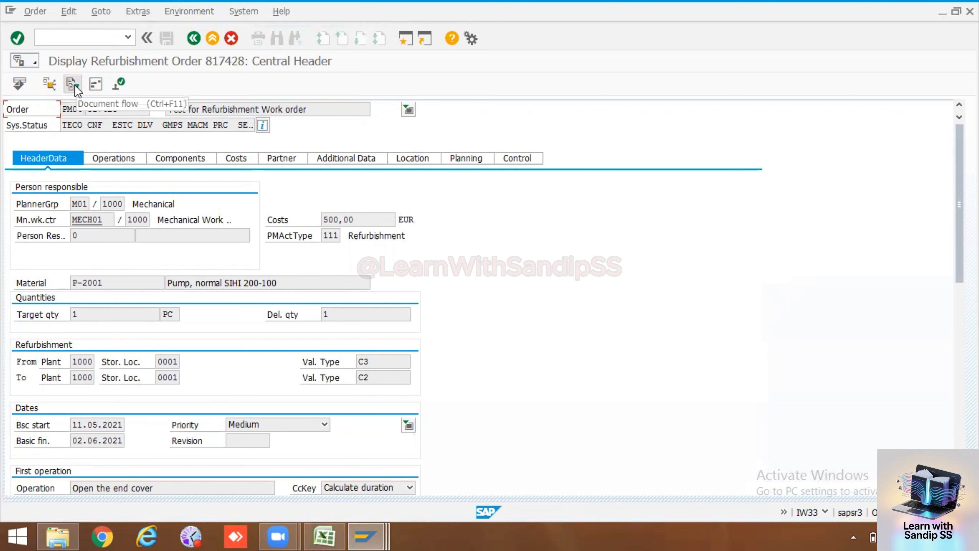
# Display the refurbishment order's settlement rule and examine the distribution rule's category, settlement receiver, short text and settlement type
pyautogui.click(53, 87)
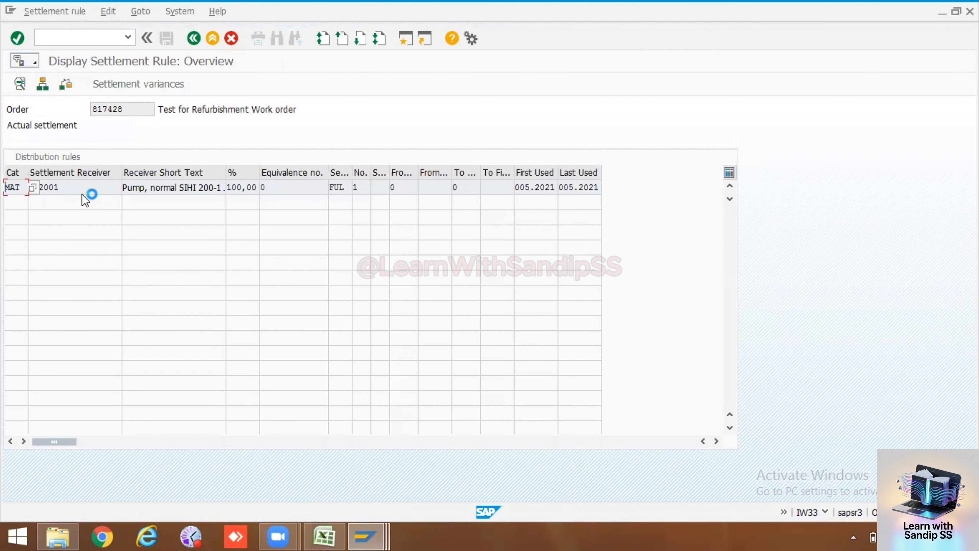
pyautogui.click(63, 187)
pyautogui.moveTo(65, 186); pyautogui.dragTo(29, 187)
pyautogui.click(201, 188)
pyautogui.click(347, 189)
pyautogui.click(22, 187)
# Look up the possible account assignment categories for the distribution rule and close the list
pyautogui.click(33, 188)
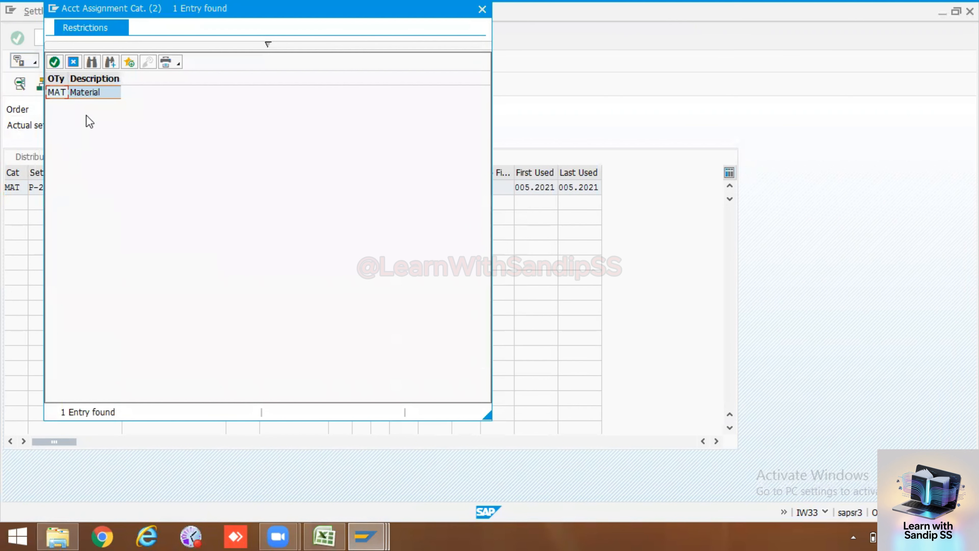
pyautogui.click(89, 95)
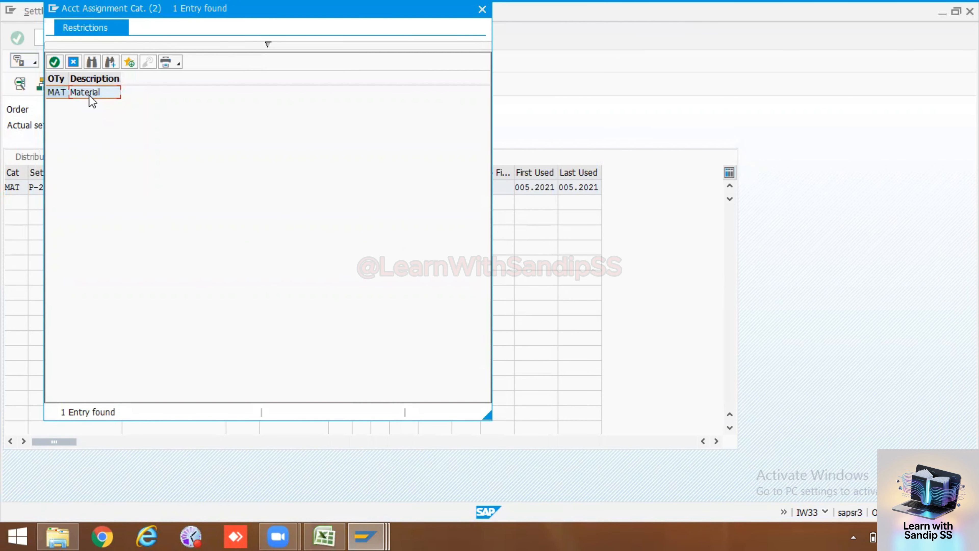
pyautogui.moveTo(272, 10); pyautogui.dragTo(293, 73)
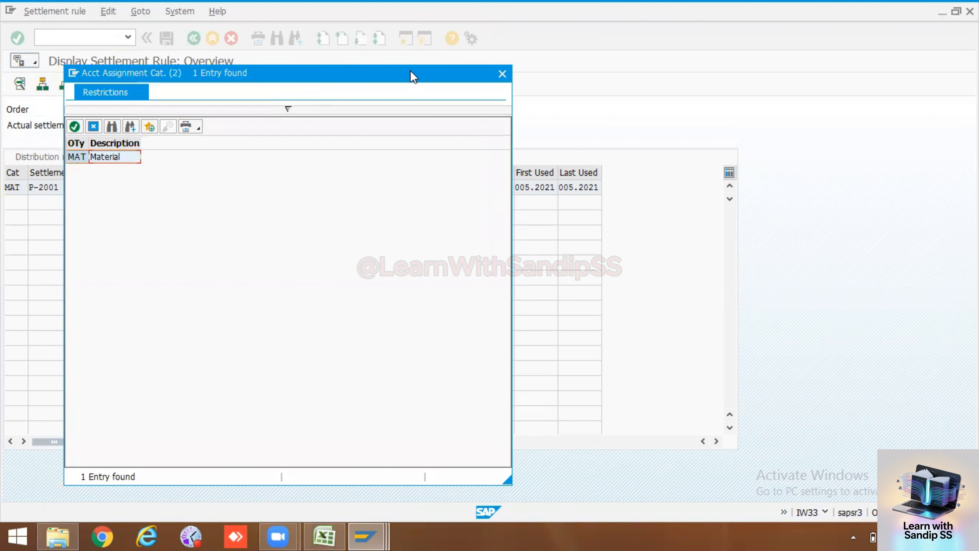
pyautogui.click(503, 73)
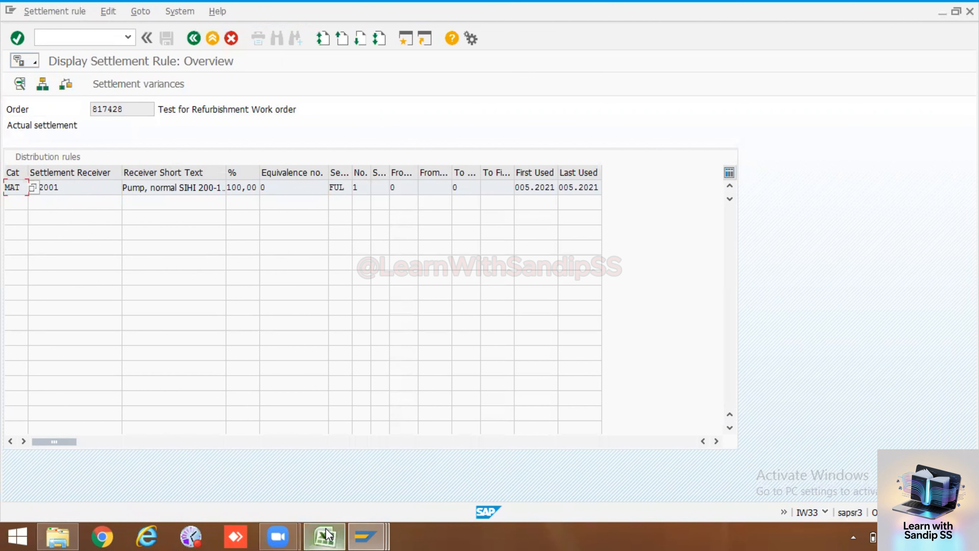
# Look at the refurbishment order cost row in the PM workbook in Excel and switch back to the SAP settlement rule
pyautogui.click(331, 535)
pyautogui.click(123, 239)
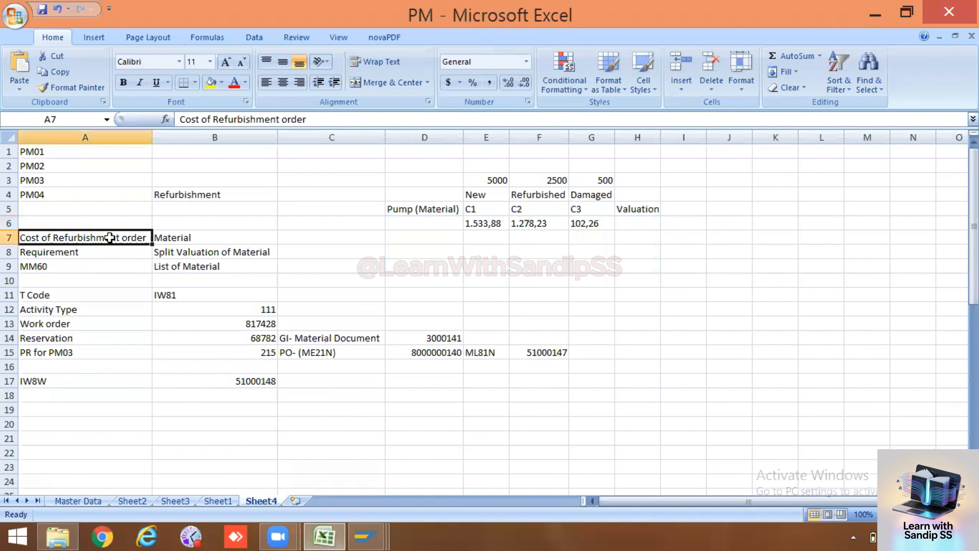
pyautogui.click(185, 237)
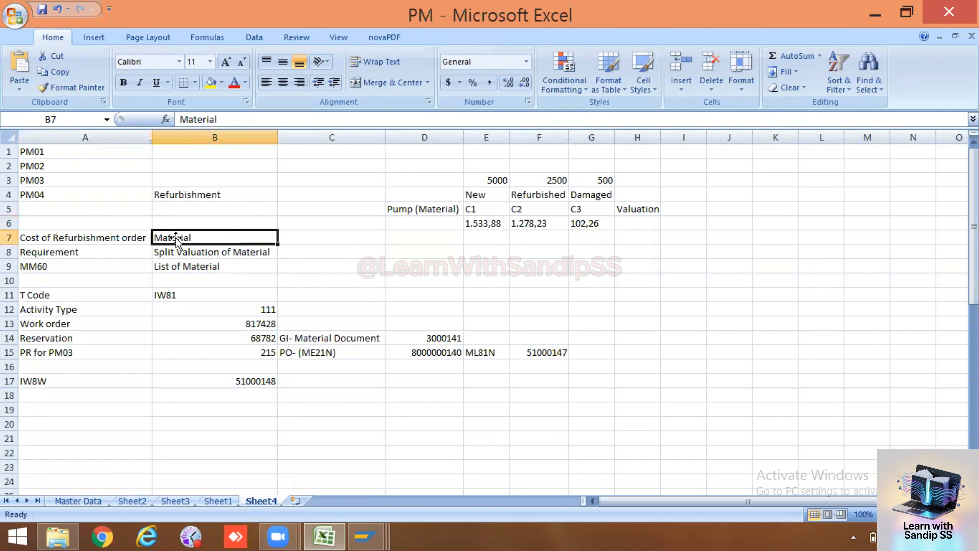
pyautogui.click(356, 535)
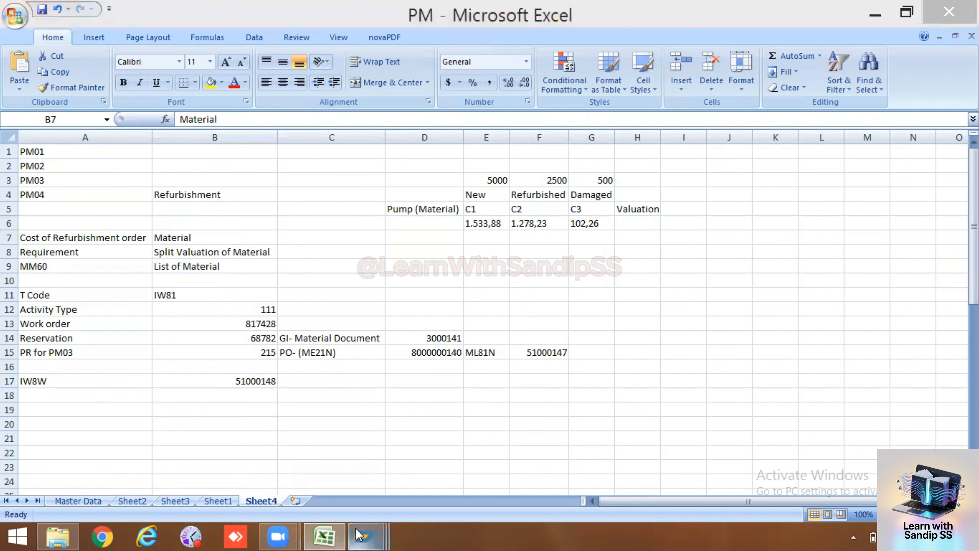
pyautogui.click(424, 462)
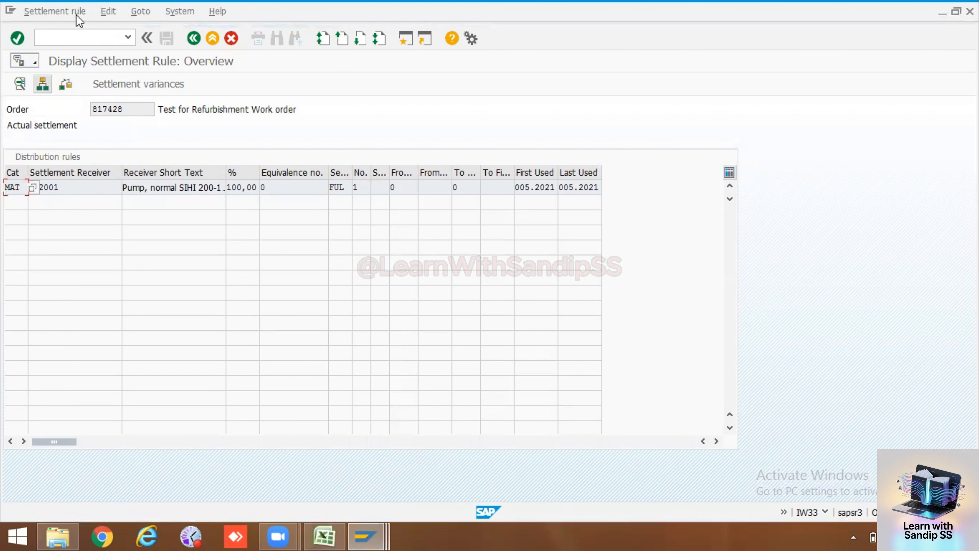
# Return to the order and review its costs by value category, checking actual overhead, internal labor and external services
pyautogui.click(193, 37)
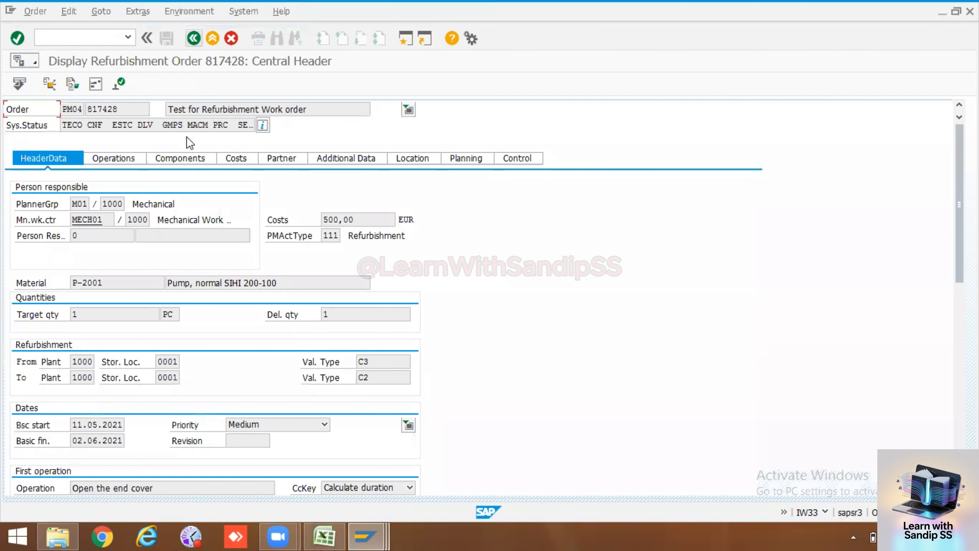
pyautogui.click(236, 157)
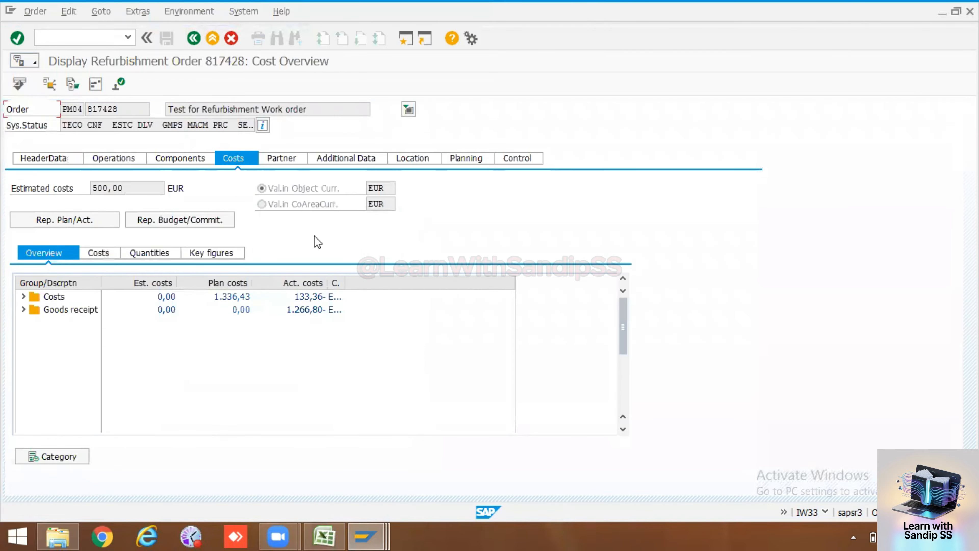
pyautogui.click(101, 254)
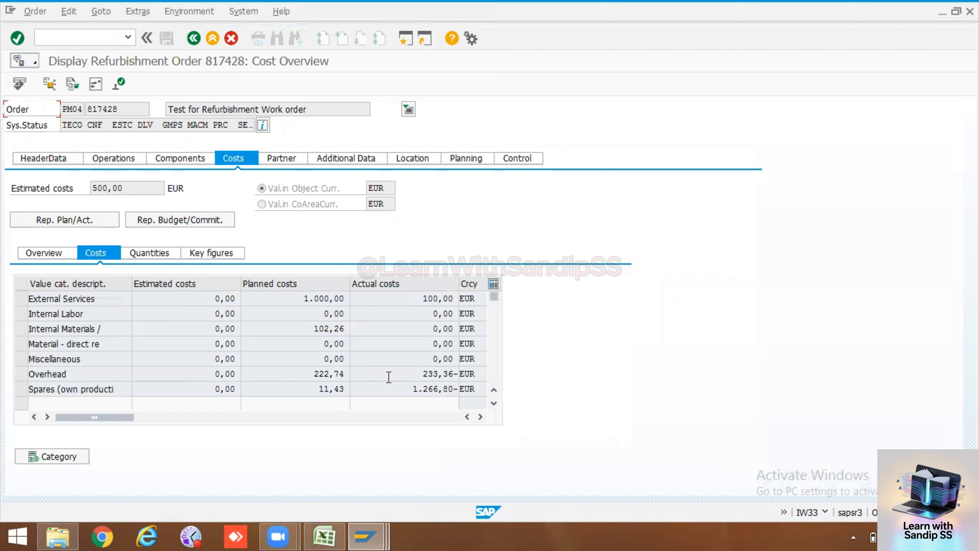
pyautogui.moveTo(405, 372); pyautogui.dragTo(466, 373)
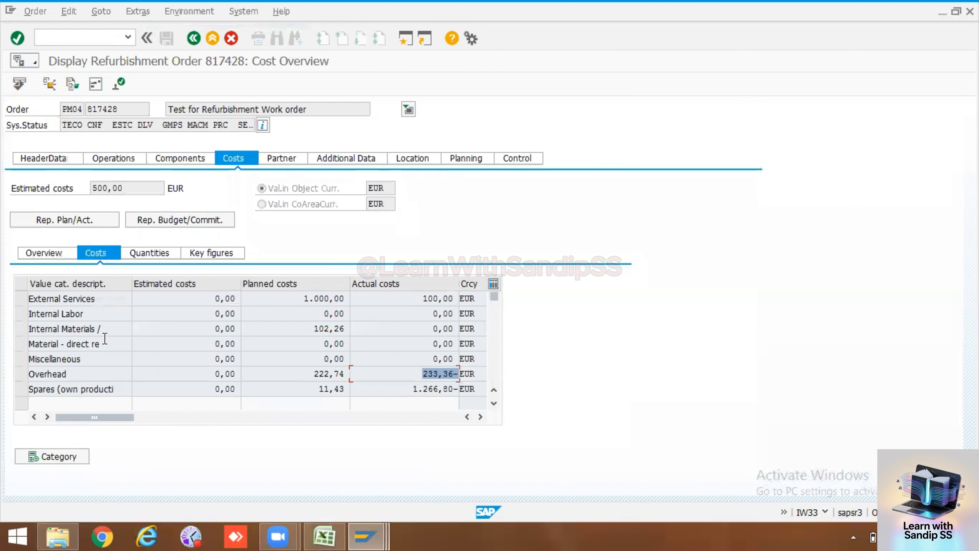
pyautogui.moveTo(95, 313); pyautogui.dragTo(33, 314)
pyautogui.moveTo(432, 315); pyautogui.dragTo(479, 314)
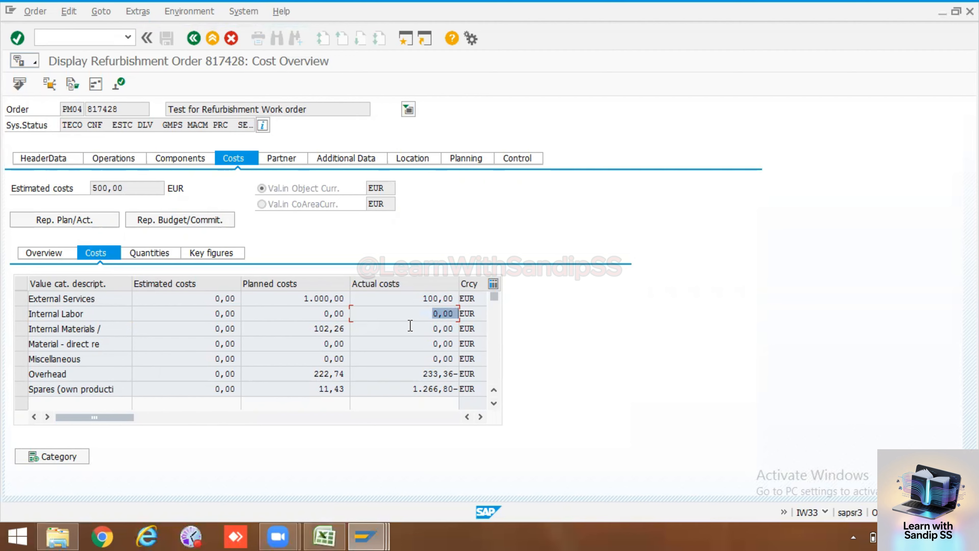
pyautogui.moveTo(412, 301); pyautogui.dragTo(460, 301)
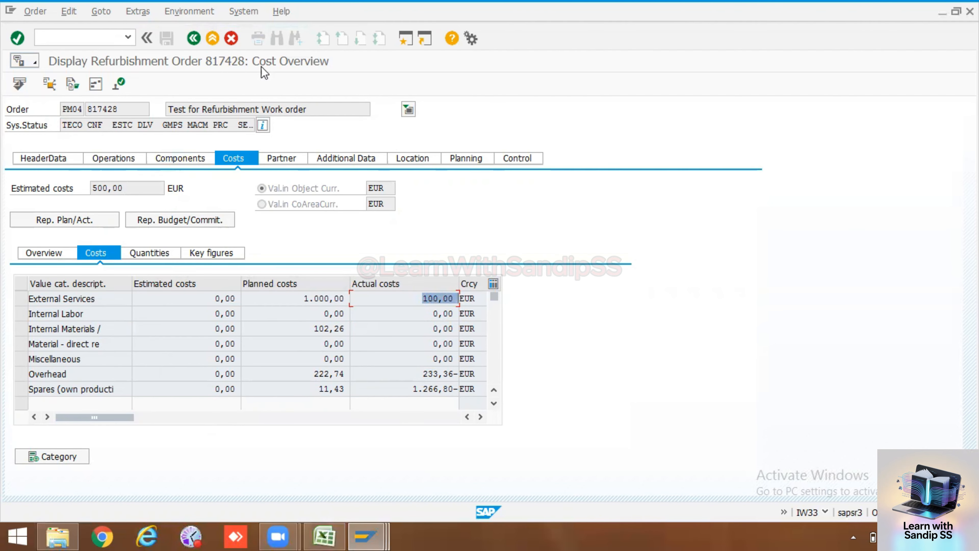
# Leave the cost overview and open the same refurbishment order in change mode
pyautogui.click(192, 38)
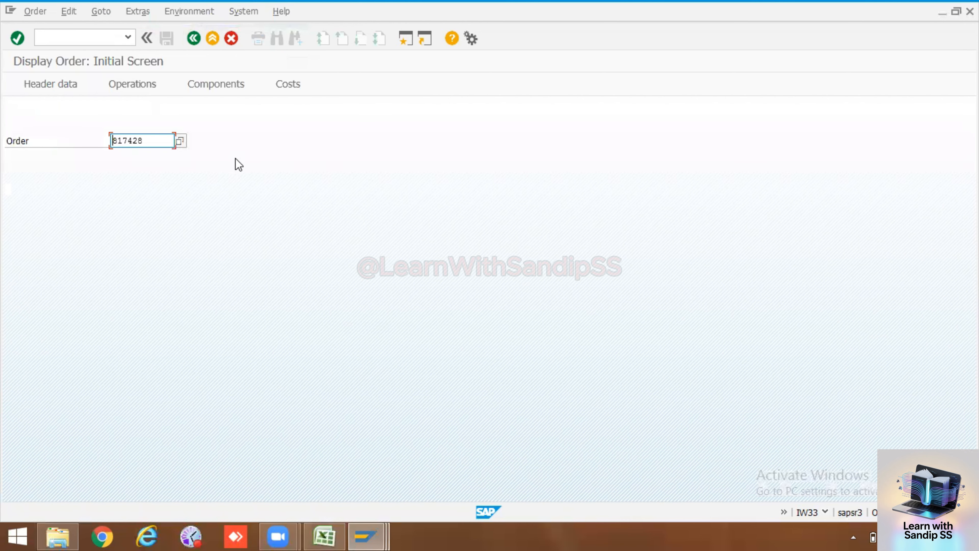
pyautogui.press('Return')
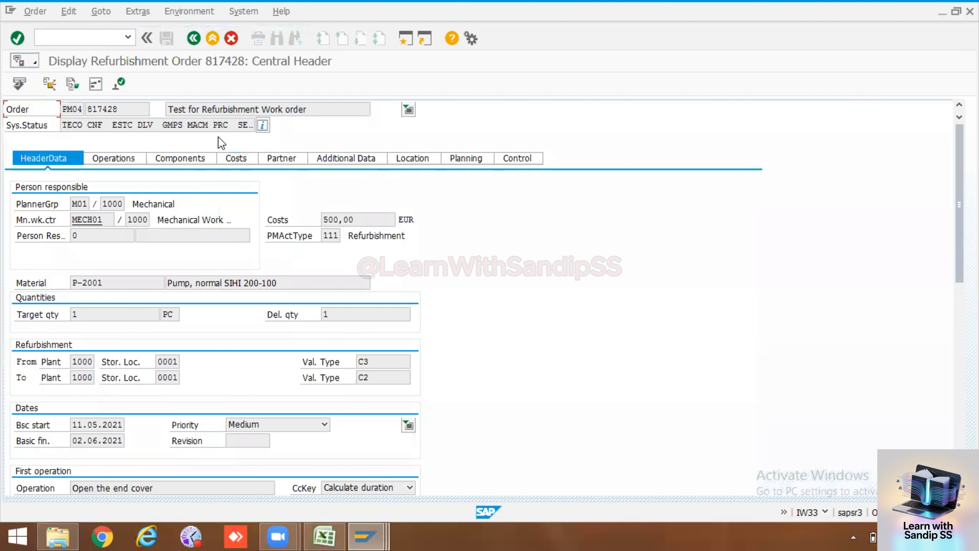
pyautogui.click(35, 11)
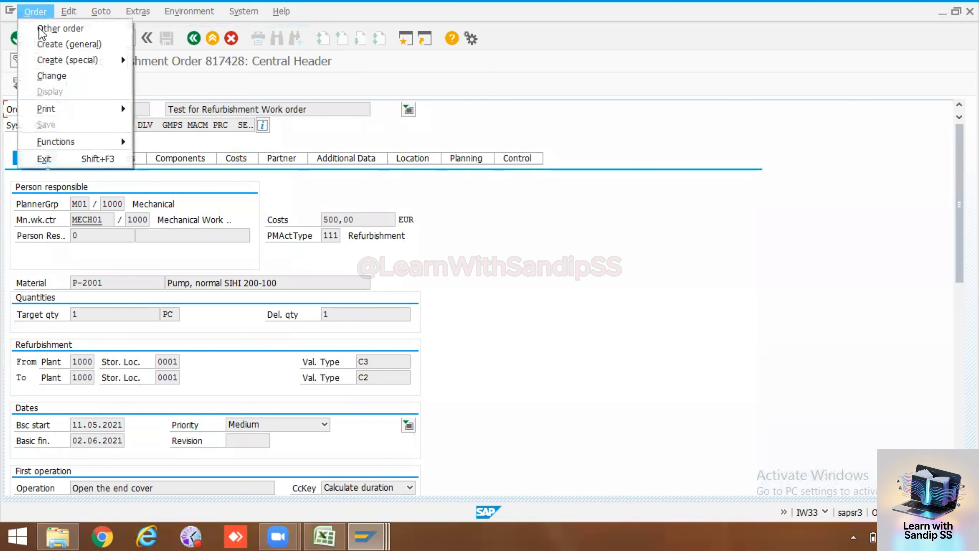
pyautogui.click(52, 76)
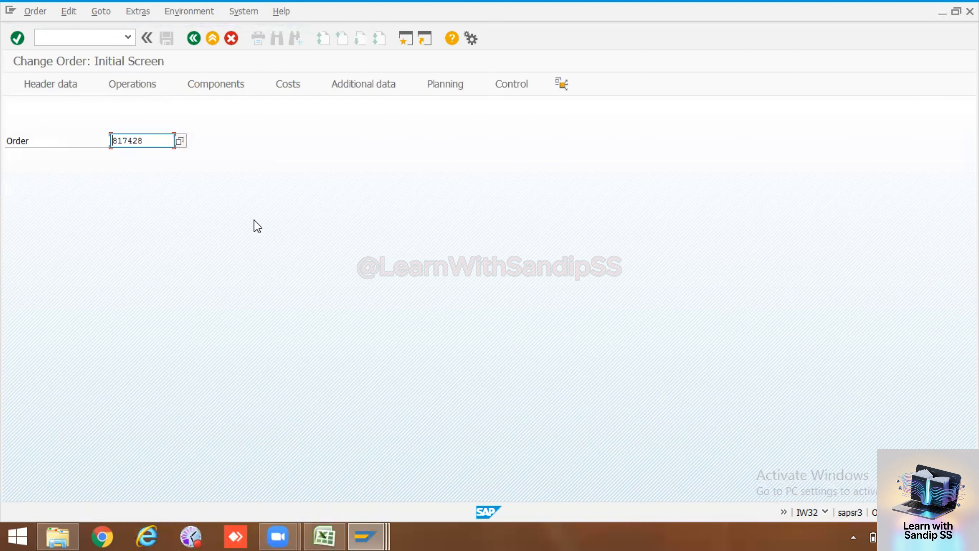
pyautogui.press('Return')
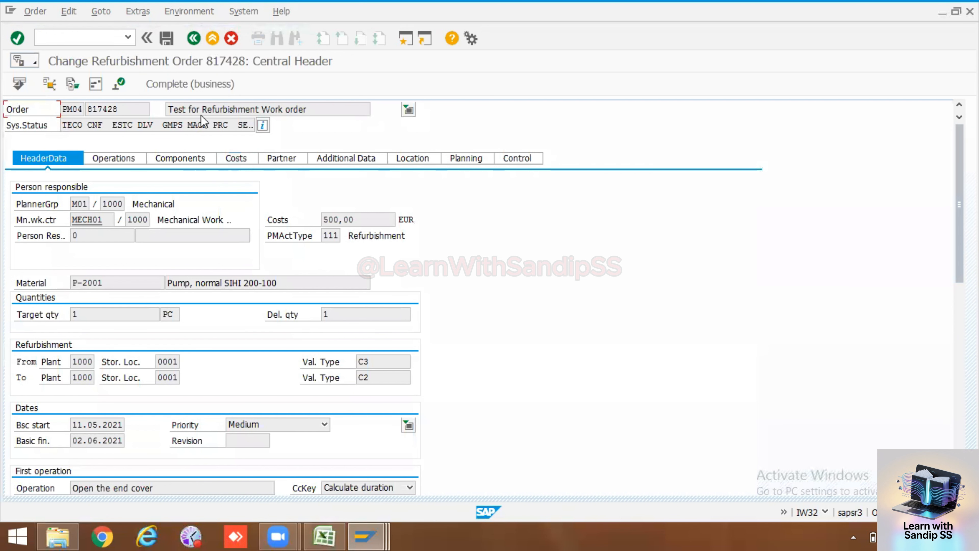
# Complete the refurbishment order from the business side, accepting the completion despite the warning
pyautogui.click(197, 87)
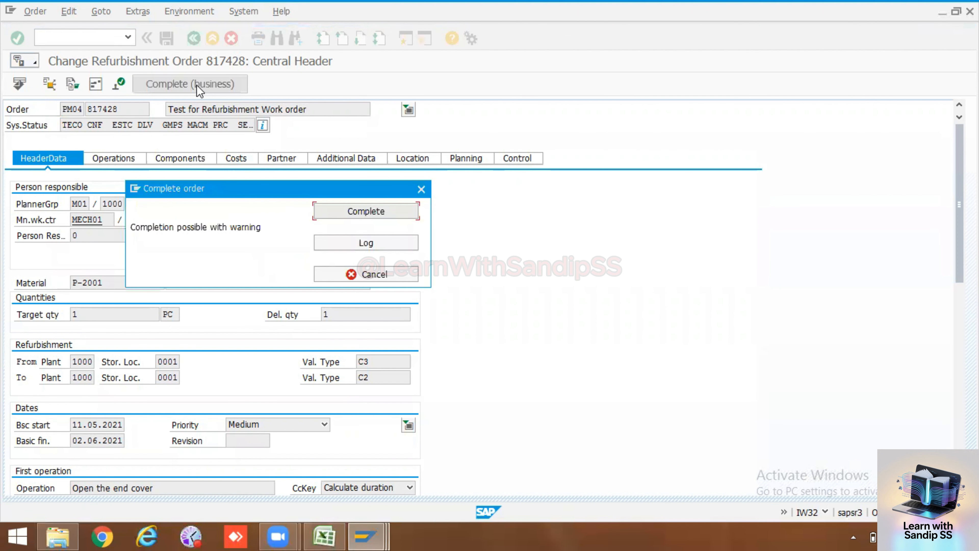
pyautogui.click(375, 217)
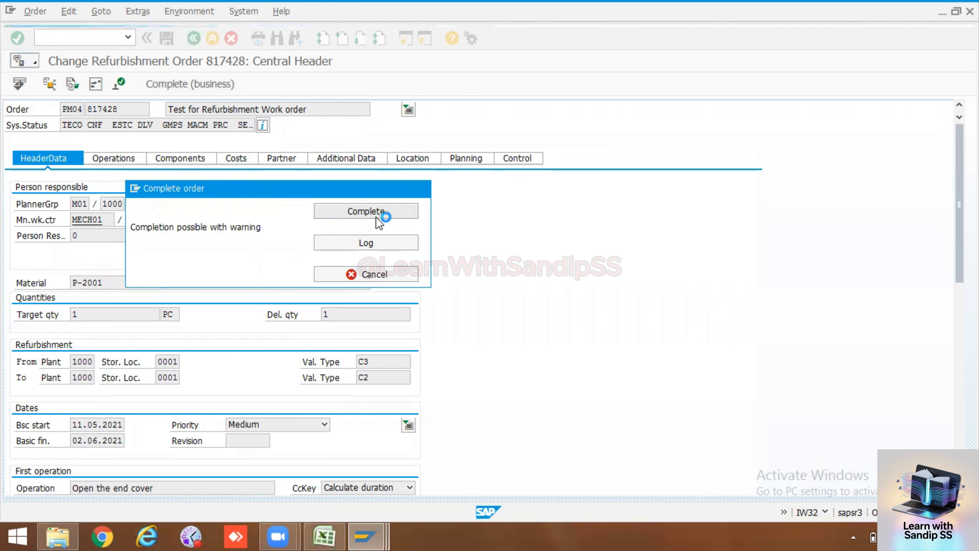
pyautogui.press('Return')
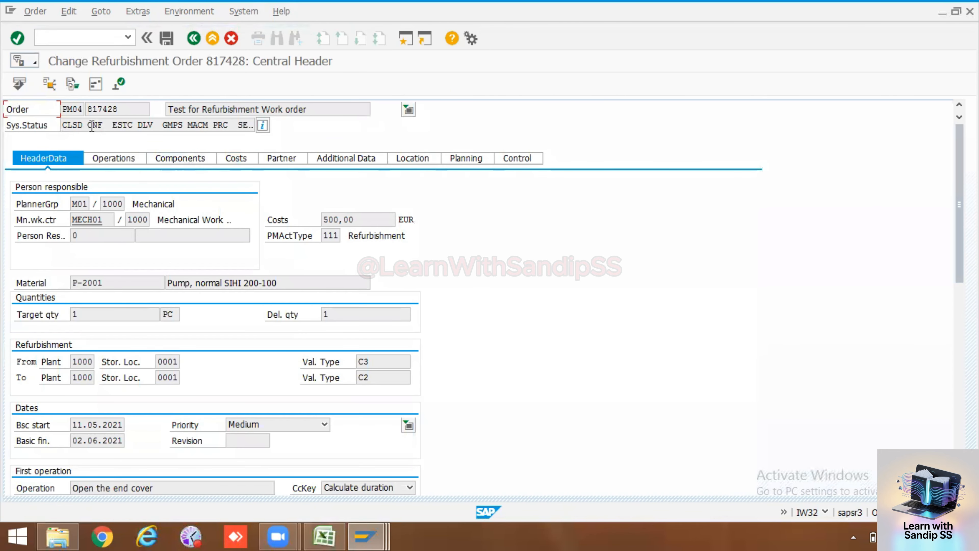
# Display the order's detailed system status list and examine the CLSD entry
pyautogui.click(263, 125)
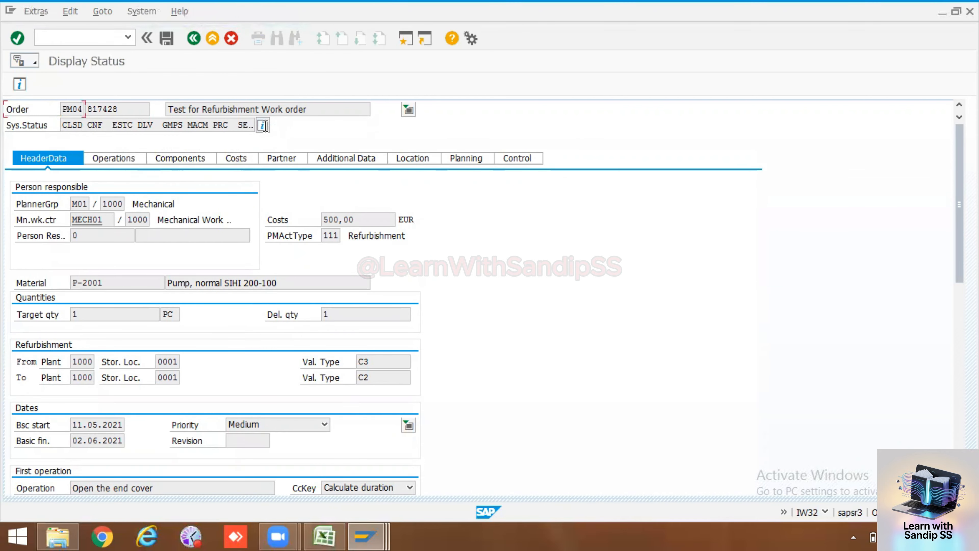
pyautogui.click(56, 219)
pyautogui.doubleClick(57, 219)
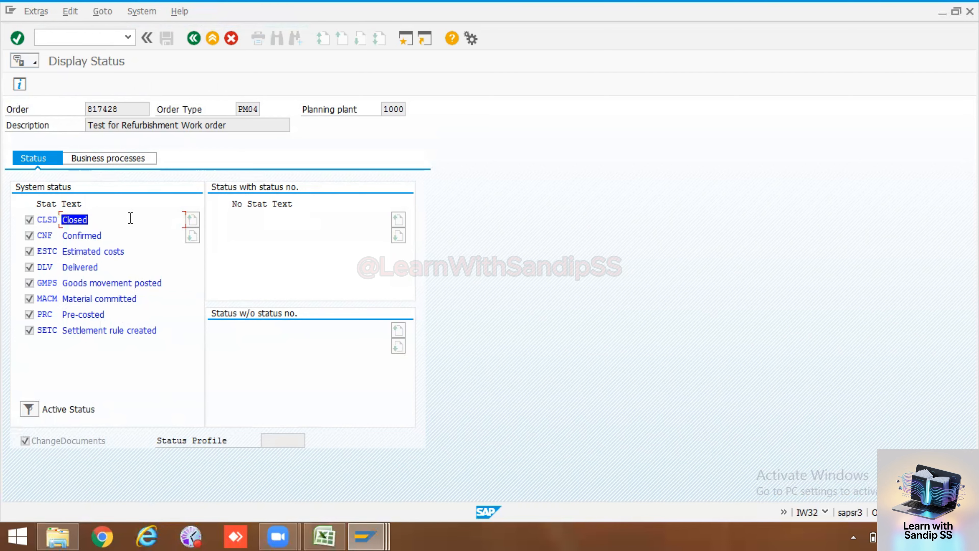
# Look at the PM workbook in Excel and switch back to the SAP status display
pyautogui.click(332, 535)
pyautogui.click(330, 410)
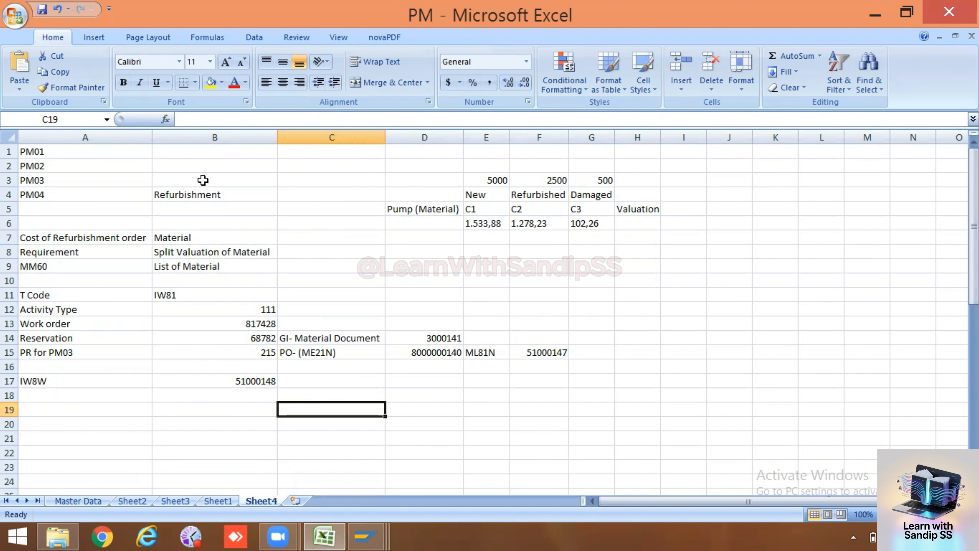
pyautogui.click(369, 536)
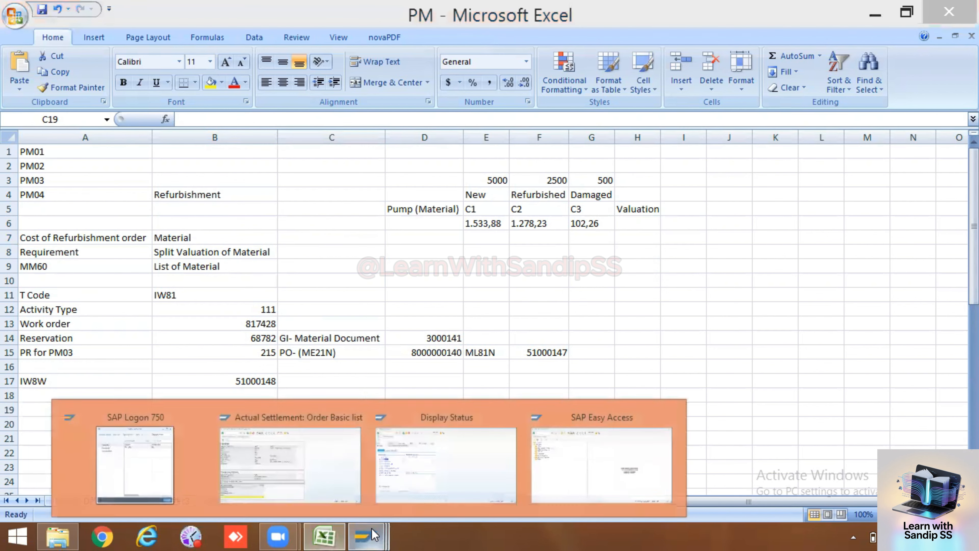
pyautogui.click(418, 465)
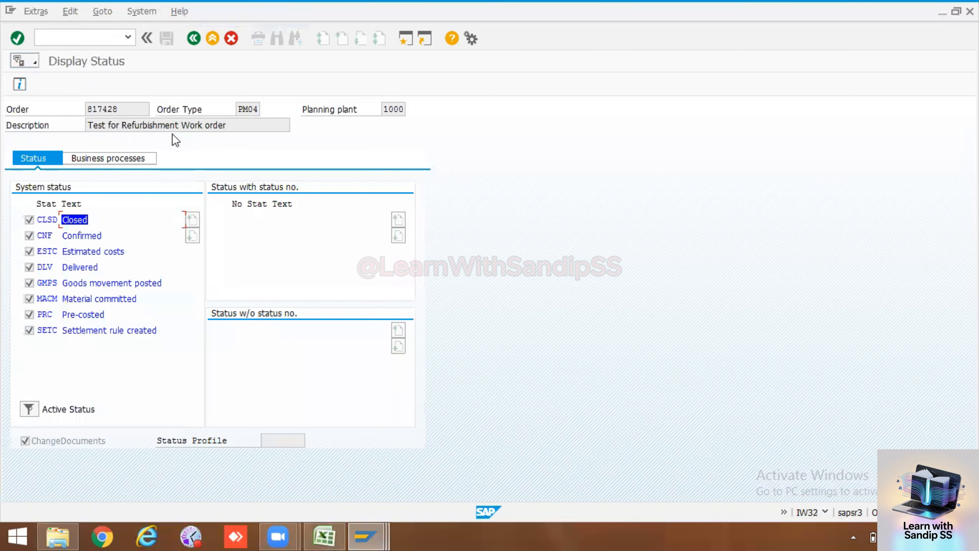
# Record the order header's material P-2001 in cell C7 of the PM workbook in Excel, and return to the SAP refurbishment order
pyautogui.click(194, 38)
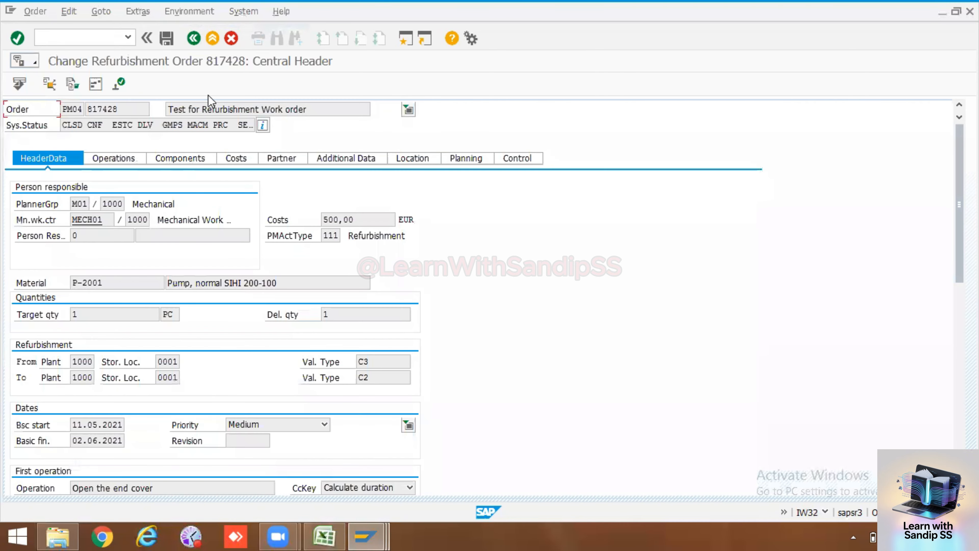
pyautogui.moveTo(116, 283); pyautogui.dragTo(69, 284)
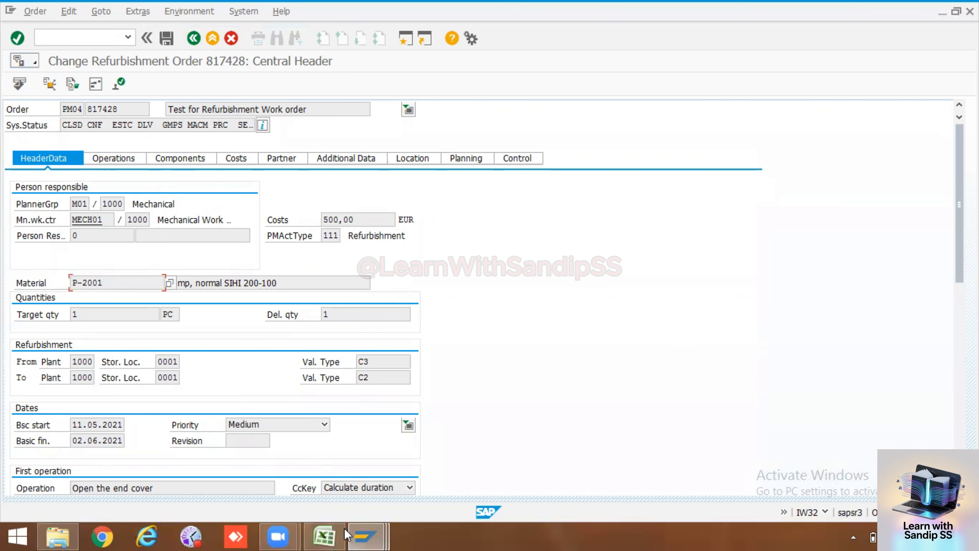
pyautogui.click(324, 536)
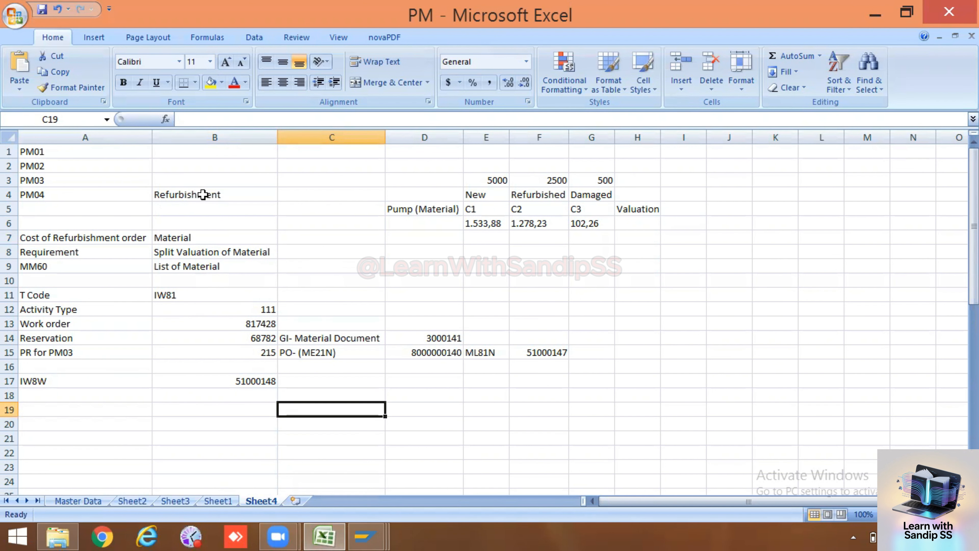
pyautogui.doubleClick(305, 237)
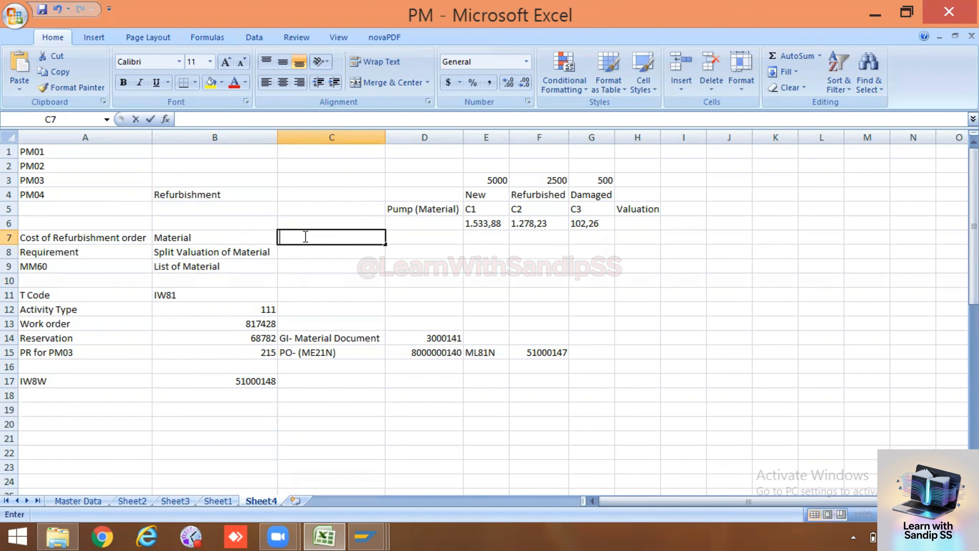
pyautogui.write('P-2001')
pyautogui.click(320, 286)
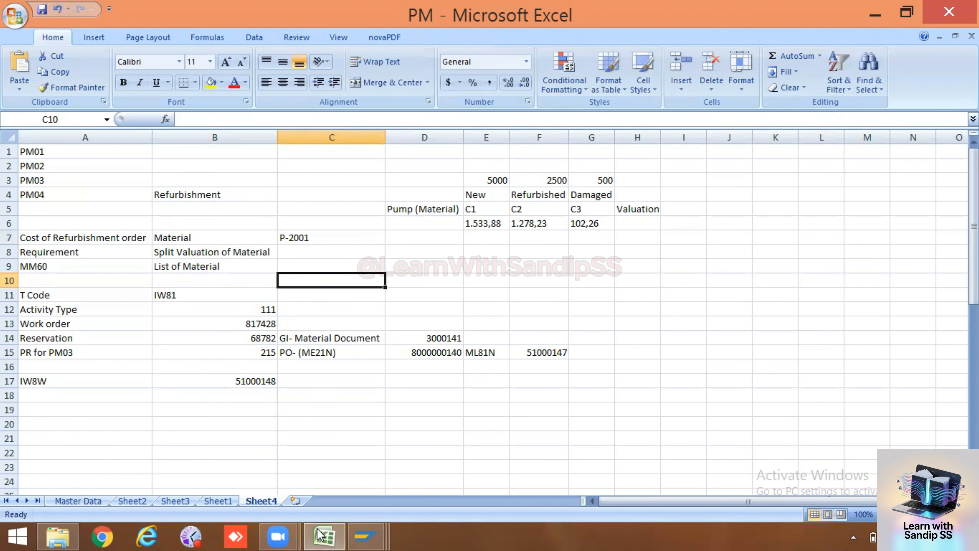
pyautogui.click(366, 536)
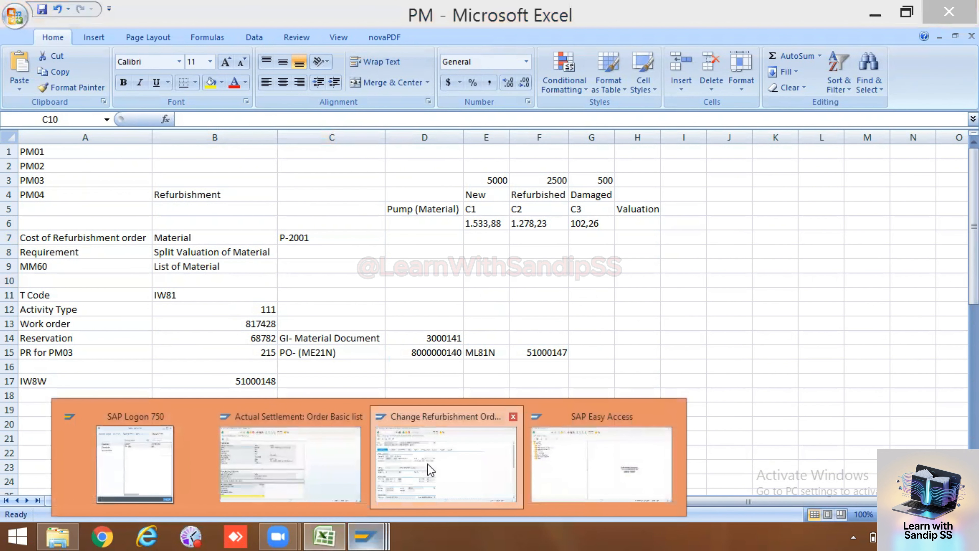
pyautogui.click(431, 471)
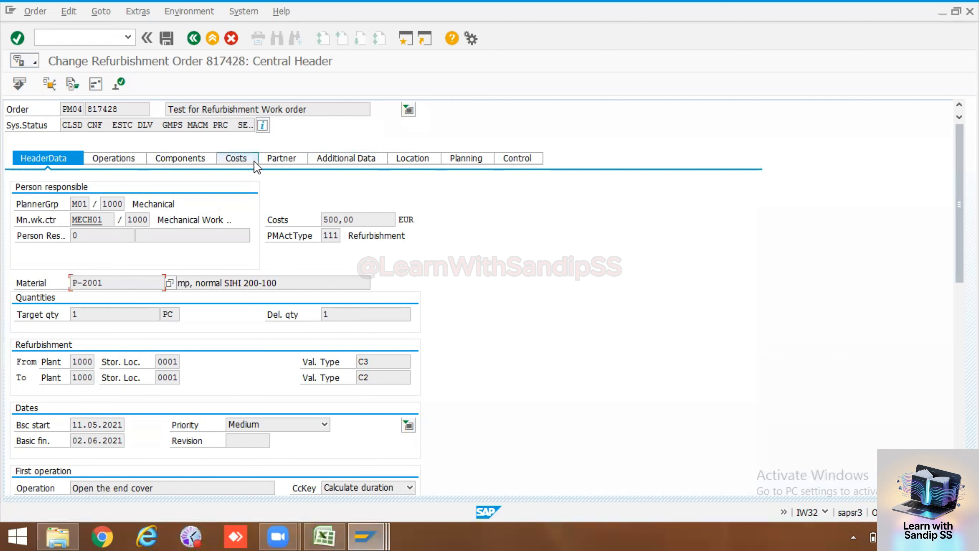
# Display the action log for the refurbishment order
pyautogui.click(137, 12)
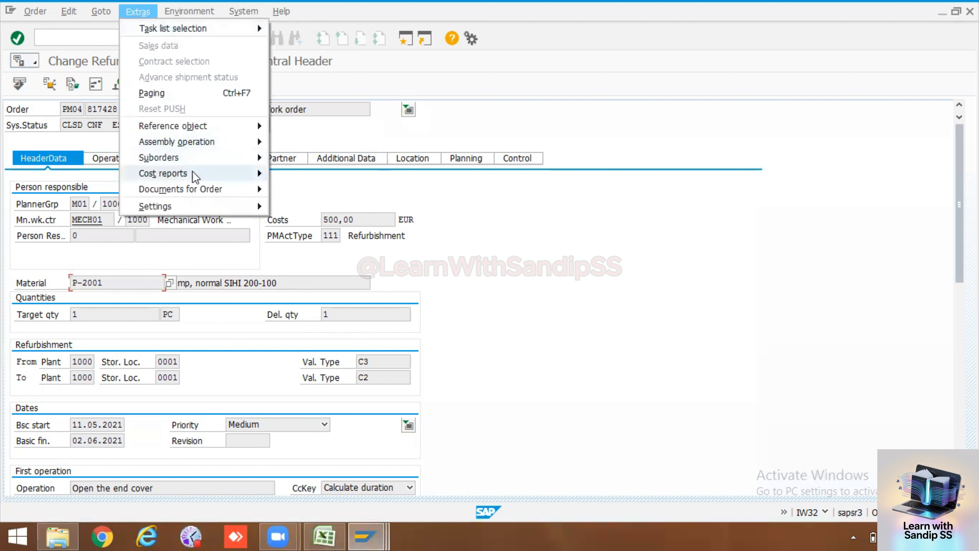
pyautogui.moveTo(194, 189)
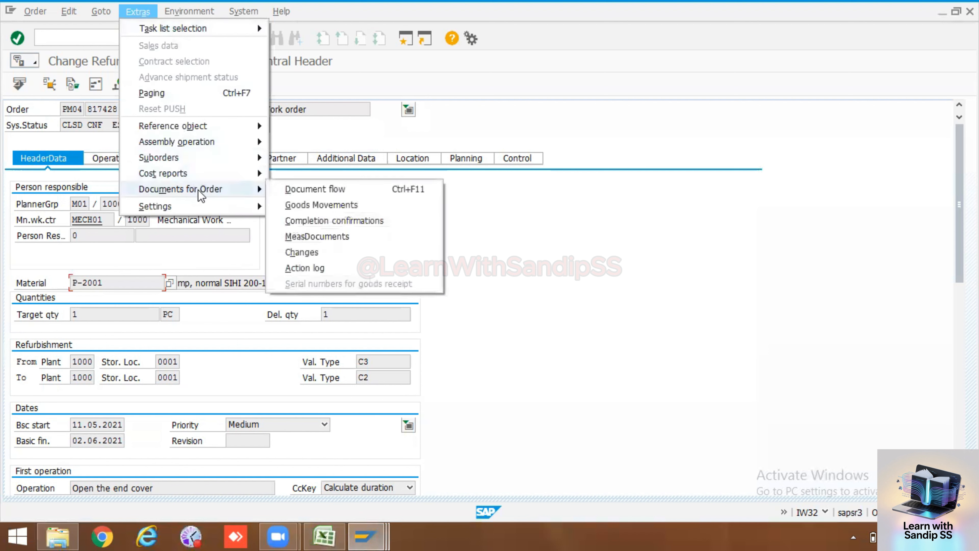
pyautogui.click(324, 269)
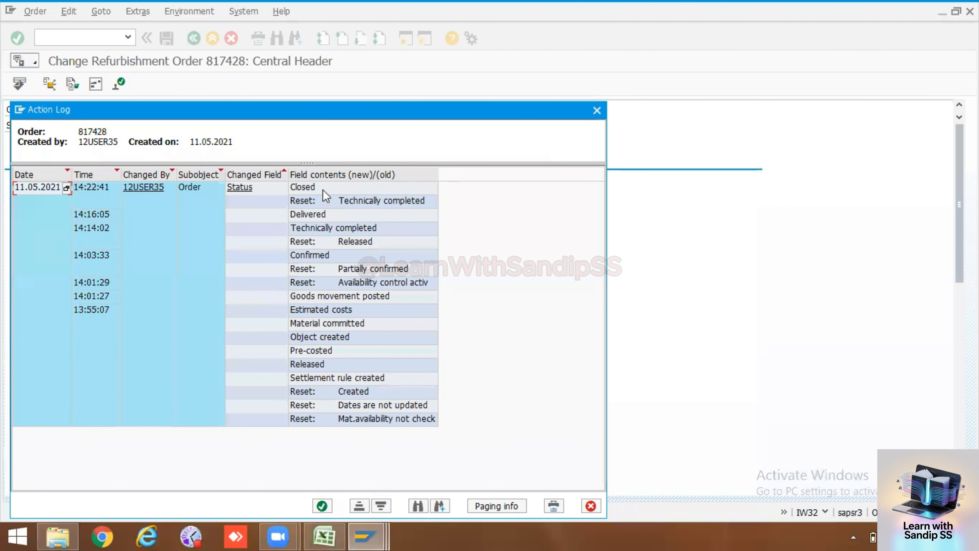
# Examine the action log's status changes one by one, from the oldest entry up to the technical completion reset, and close the log
pyautogui.click(363, 420)
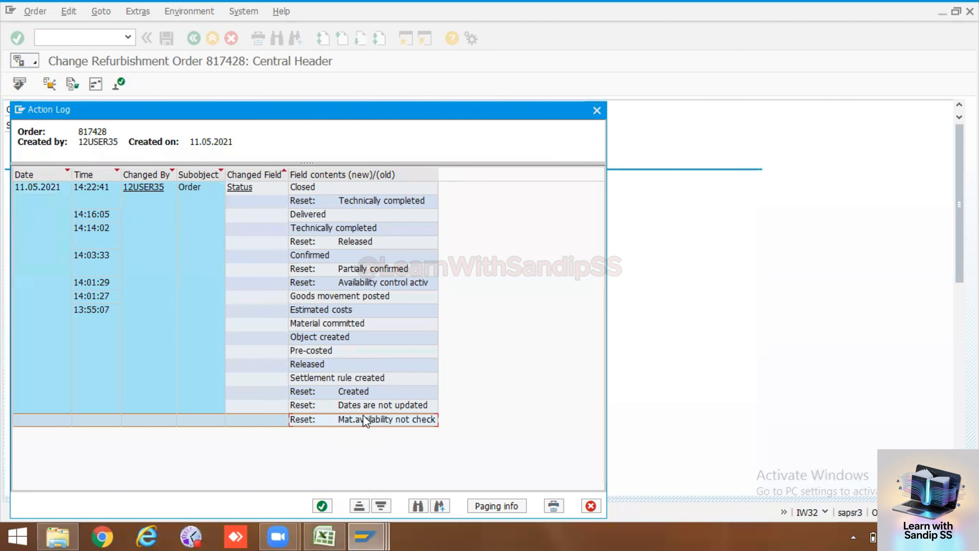
pyautogui.click(361, 406)
pyautogui.click(356, 391)
pyautogui.click(344, 379)
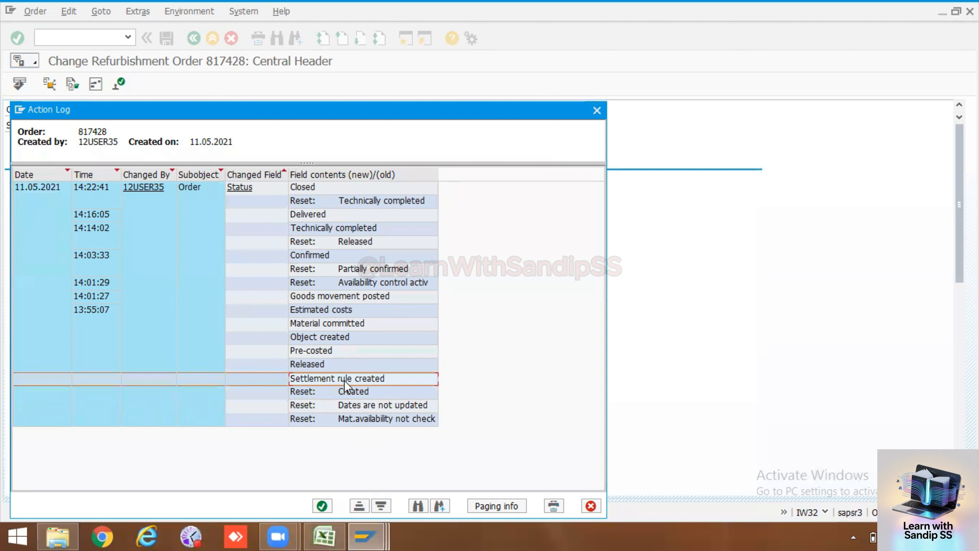
pyautogui.click(323, 362)
pyautogui.click(320, 349)
pyautogui.click(321, 324)
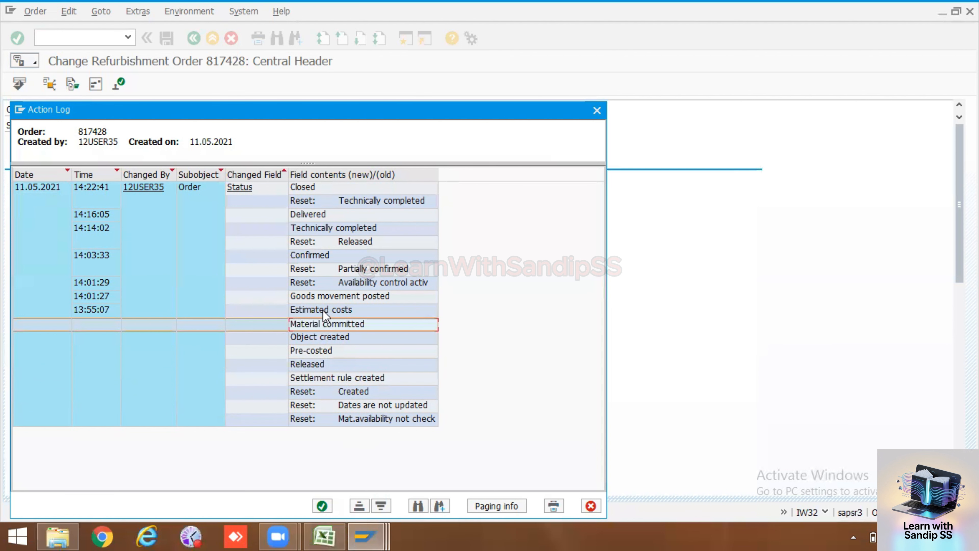
pyautogui.click(323, 310)
pyautogui.click(324, 297)
pyautogui.click(324, 282)
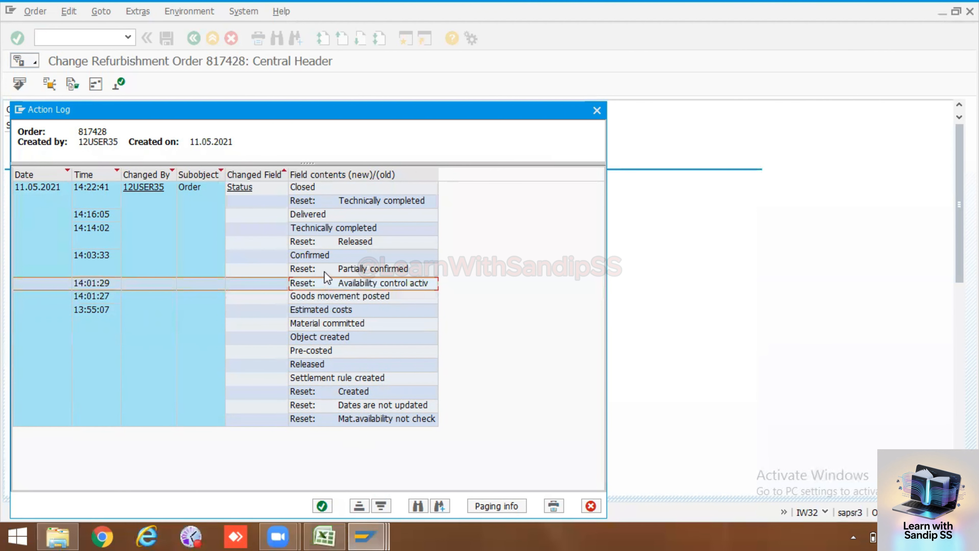
pyautogui.click(324, 269)
pyautogui.click(323, 255)
pyautogui.click(323, 241)
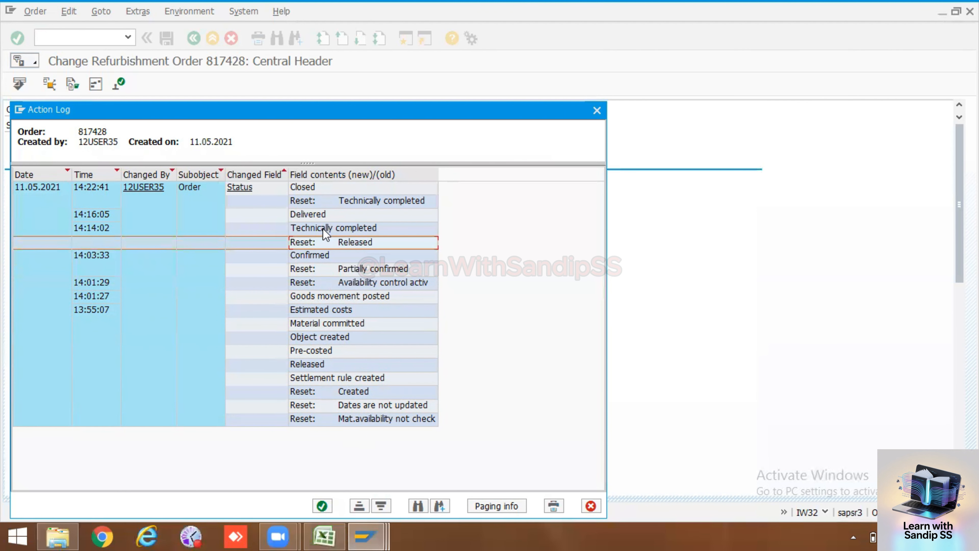
pyautogui.click(322, 228)
pyautogui.click(319, 215)
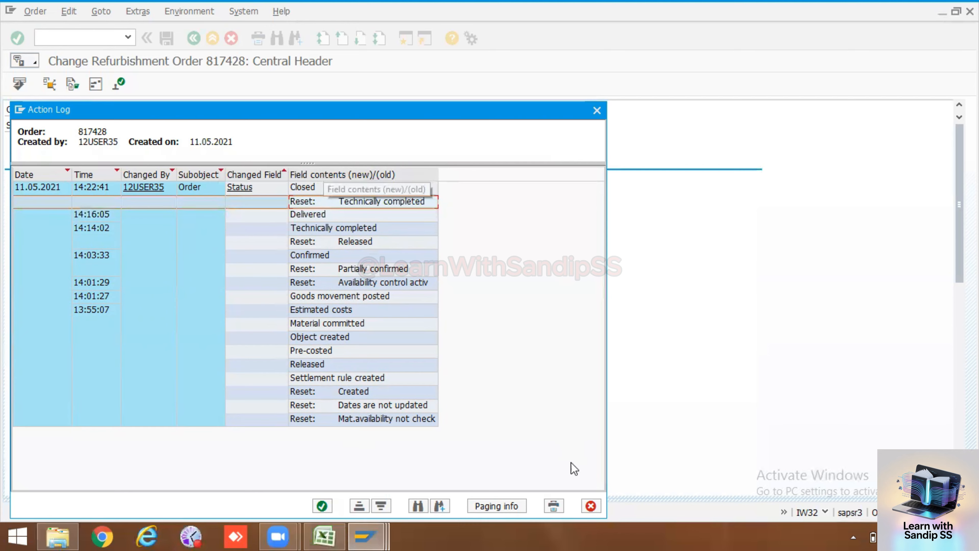
pyautogui.click(590, 506)
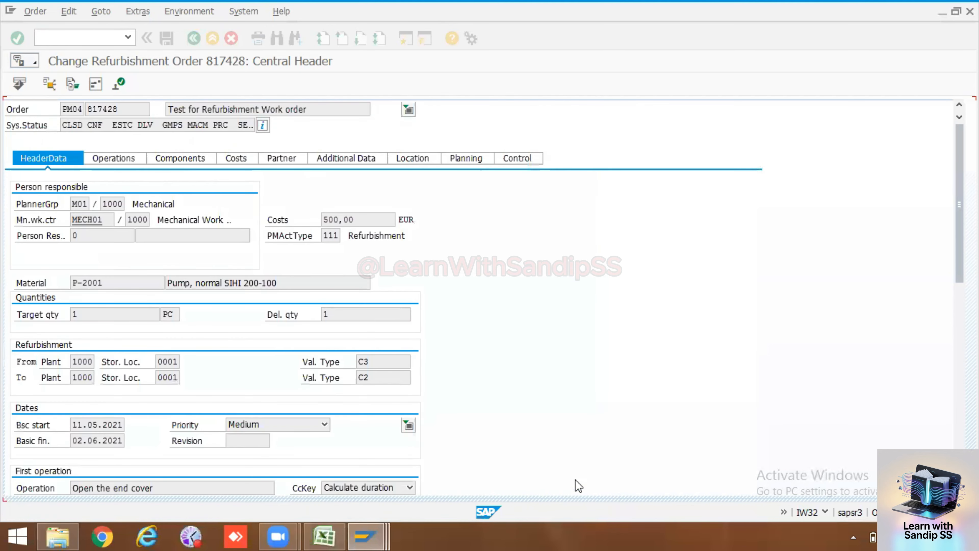
# Display the order's change documents, review the changed tables and transaction codes, and return to the order header
pyautogui.click(137, 11)
pyautogui.moveTo(206, 191)
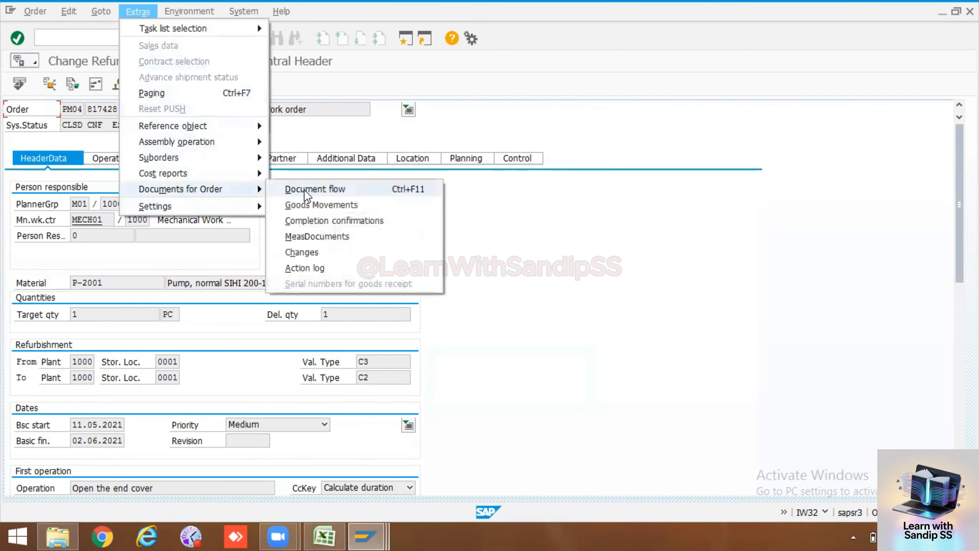
pyautogui.click(313, 253)
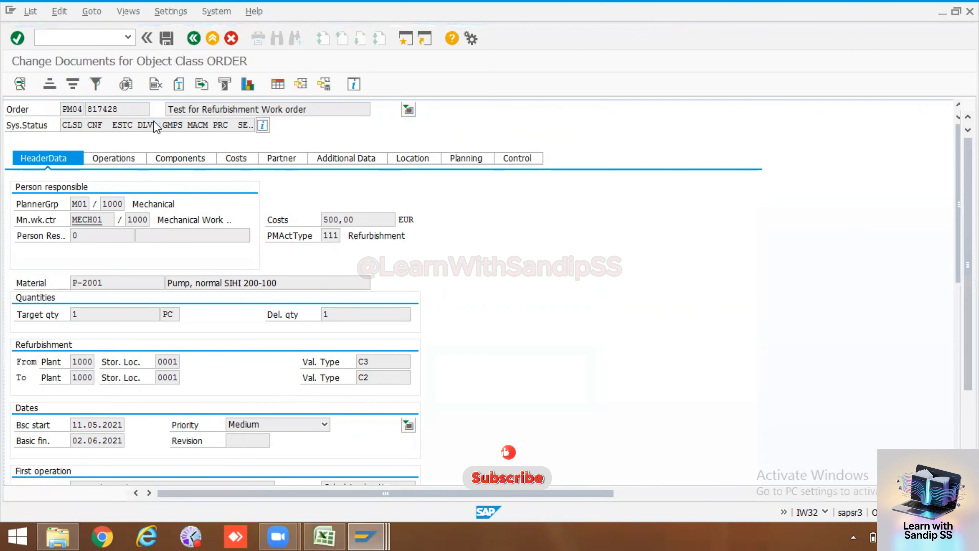
pyautogui.scroll(-3, 525, 167)
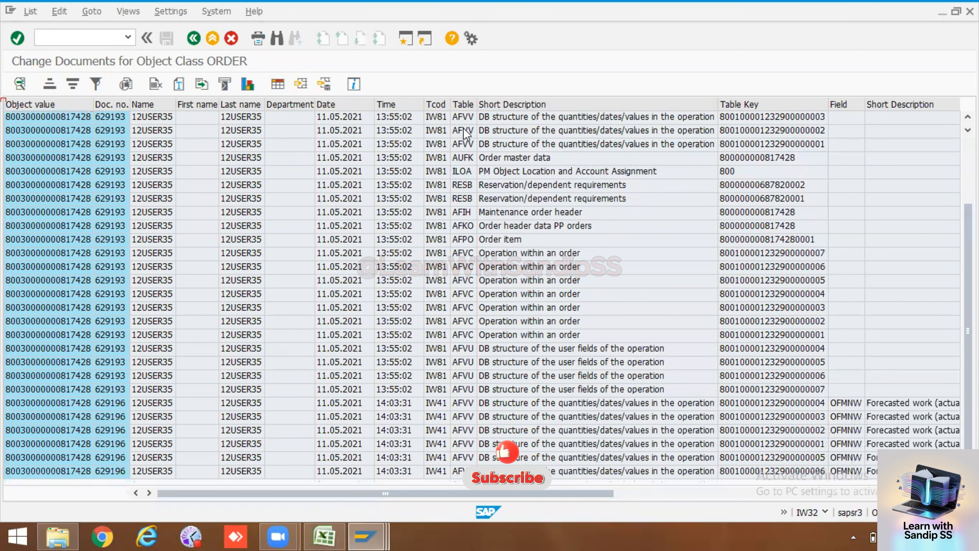
pyautogui.scroll(3, 483, 287)
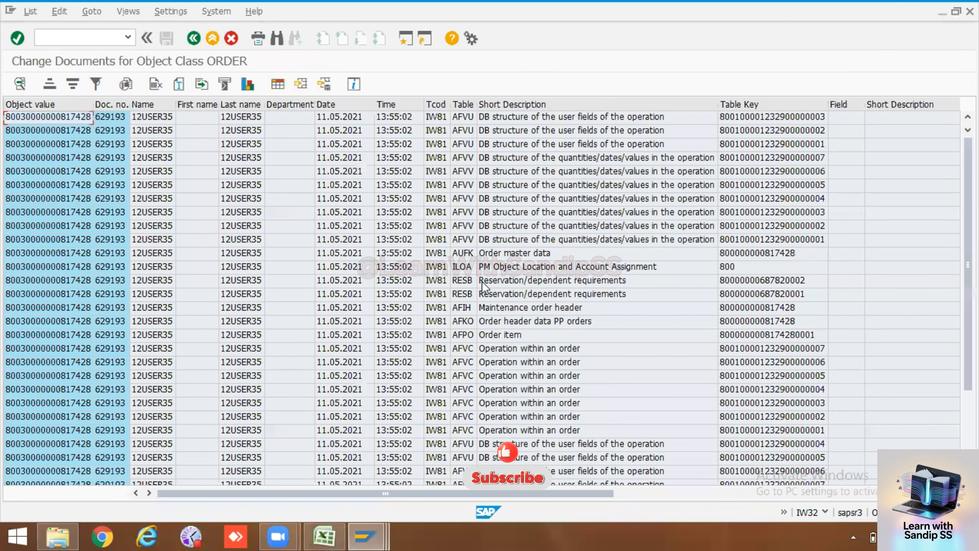
pyautogui.scroll(-3, 275, 200)
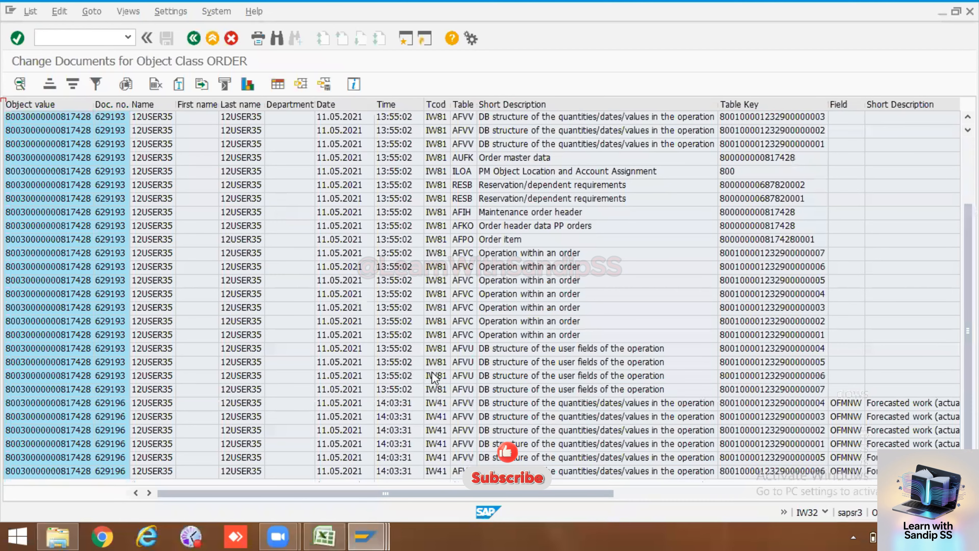
pyautogui.scroll(3, 432, 372)
pyautogui.scroll(-3, 431, 366)
pyautogui.scroll(3, 431, 366)
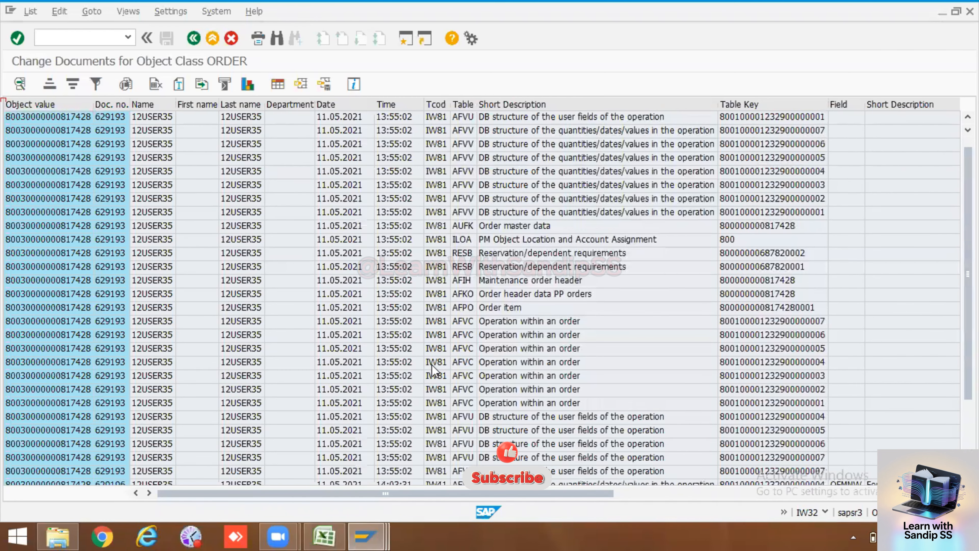
pyautogui.scroll(-3, 431, 364)
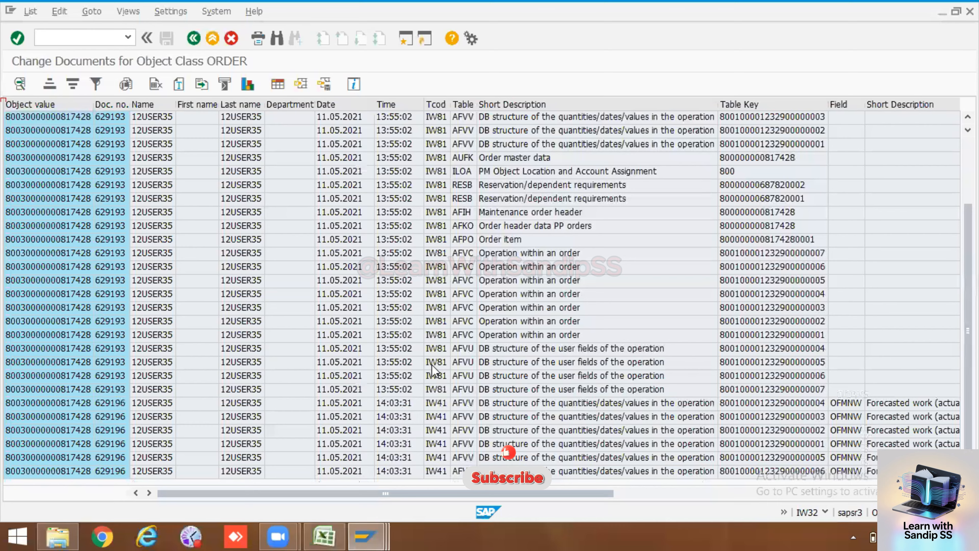
pyautogui.click(194, 38)
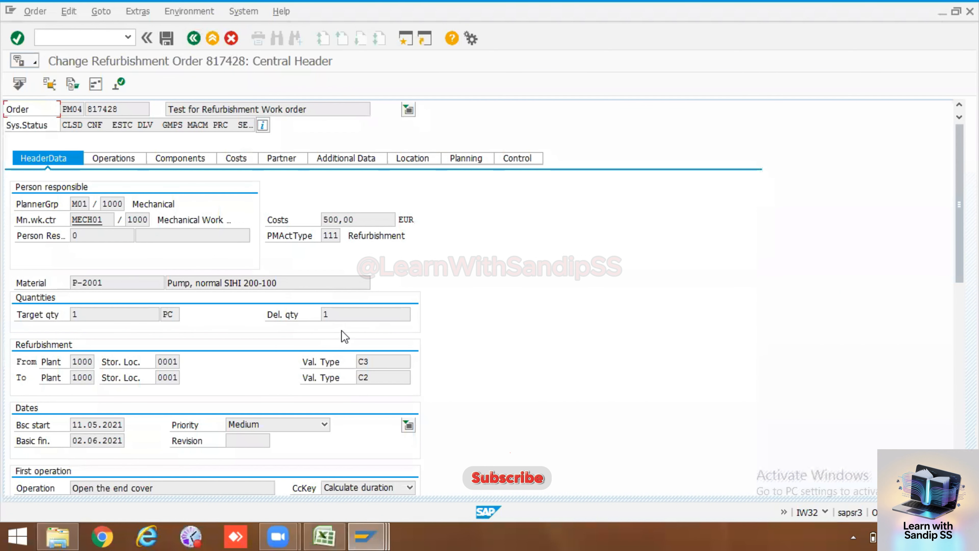
# Compare the delivered quantity with the target quantity in the order's header data
pyautogui.moveTo(343, 319); pyautogui.dragTo(319, 316)
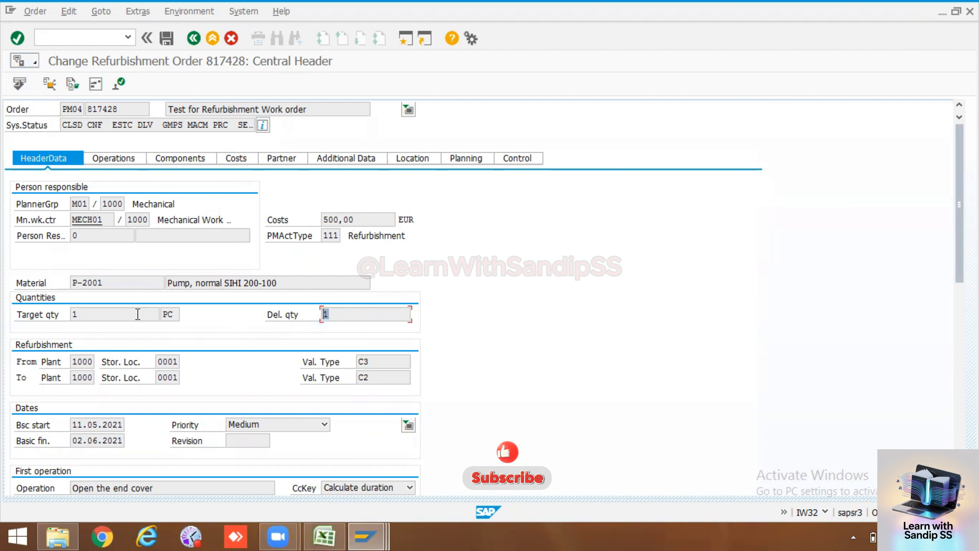
pyautogui.moveTo(113, 313); pyautogui.dragTo(52, 319)
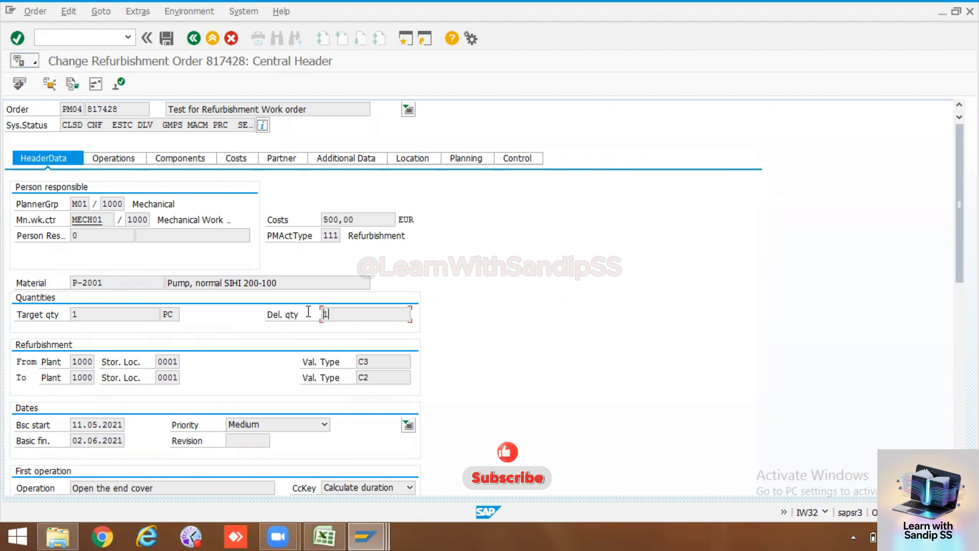